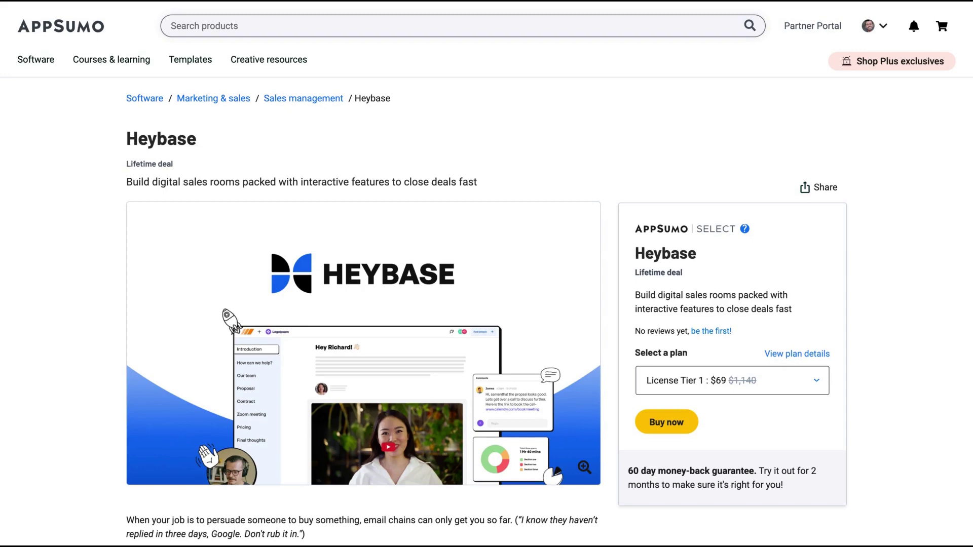
{"action": "scroll", "coordinate": [486, 274], "scroll_direction": "down", "scroll_amount": 2}
{"action": "scroll", "coordinate": [486, 274], "scroll_direction": "down", "scroll_amount": 3}
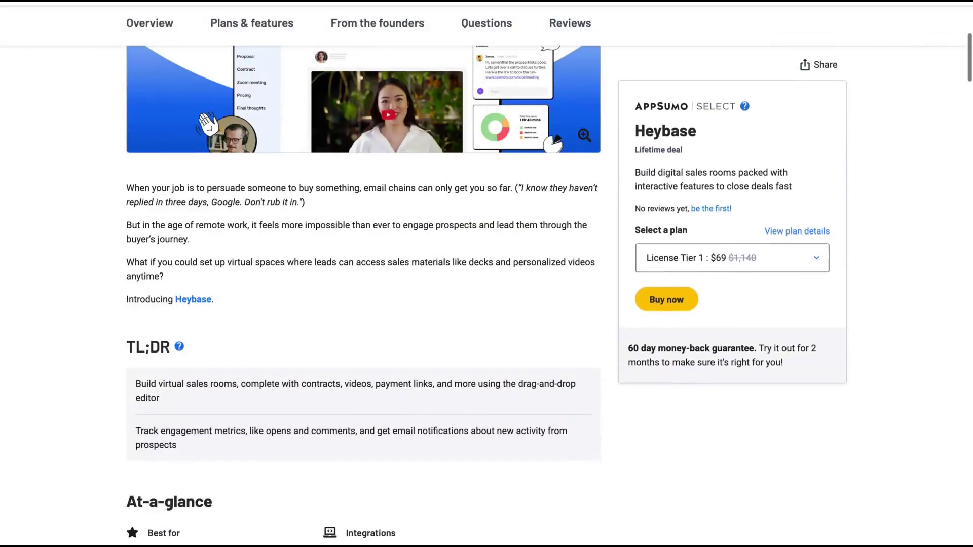
{"action": "scroll", "coordinate": [486, 274], "scroll_direction": "up", "scroll_amount": 5}
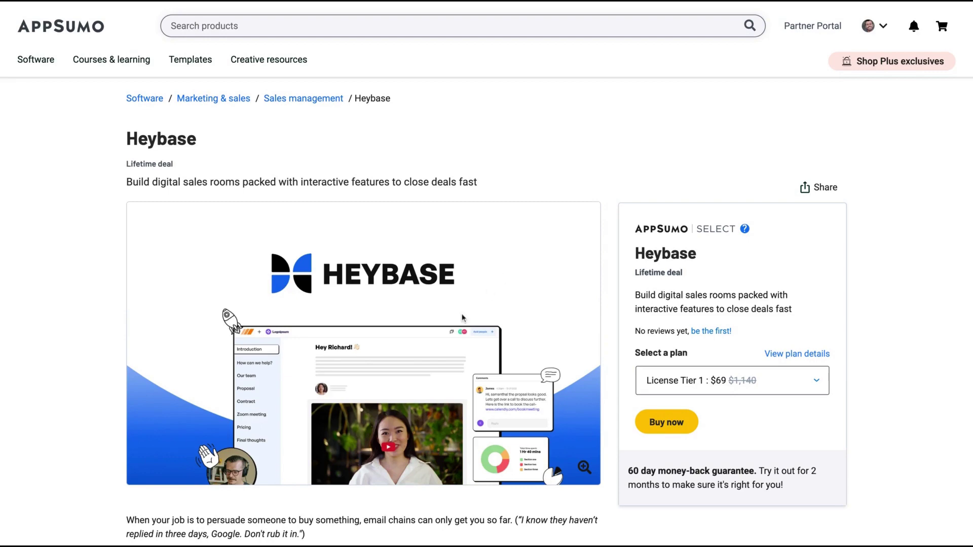
{"action": "scroll", "coordinate": [440, 366], "scroll_direction": "down", "scroll_amount": 5}
{"action": "scroll", "coordinate": [440, 366], "scroll_direction": "down", "scroll_amount": 5}
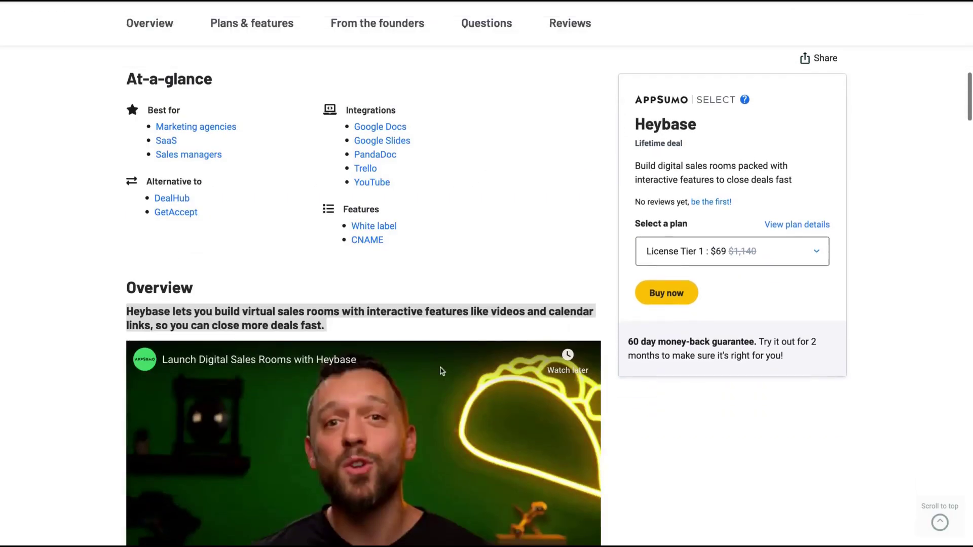
{"action": "scroll", "coordinate": [443, 326], "scroll_direction": "up", "scroll_amount": 1}
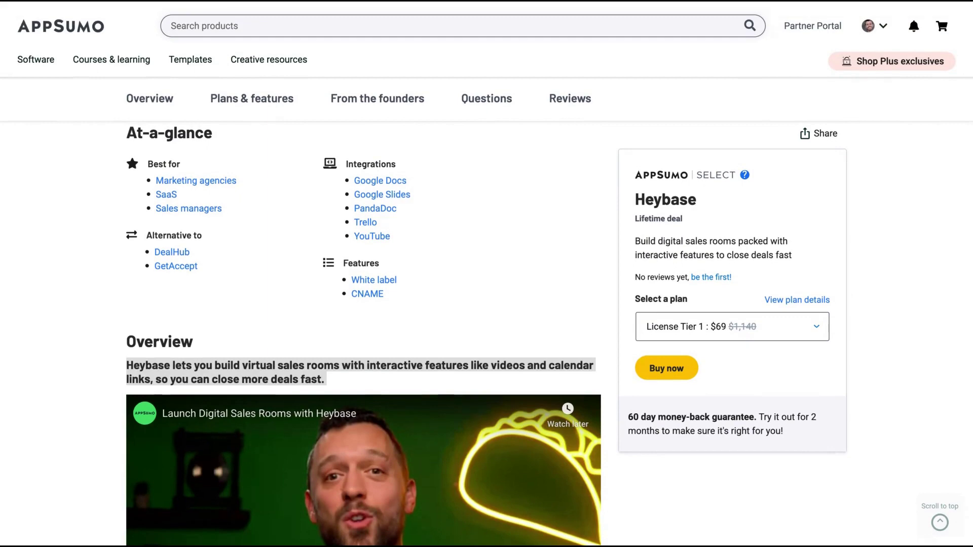
{"action": "scroll", "coordinate": [365, 334], "scroll_direction": "up", "scroll_amount": 2}
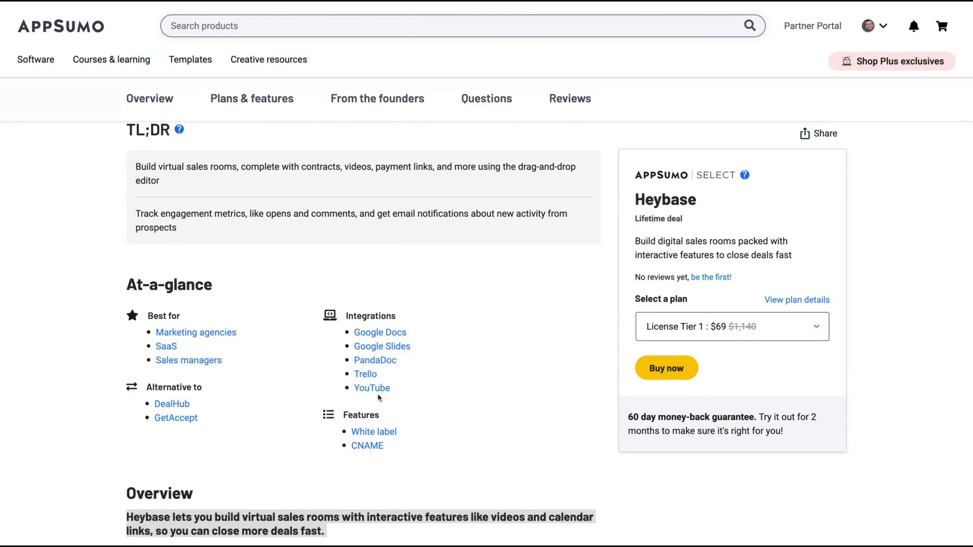
{"action": "scroll", "coordinate": [426, 393], "scroll_direction": "up", "scroll_amount": 1}
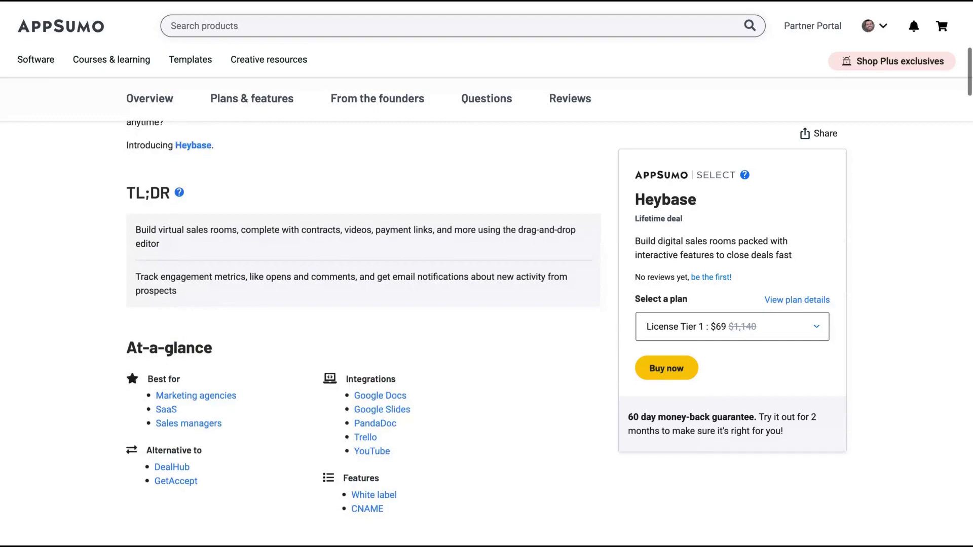
{"action": "scroll", "coordinate": [456, 335], "scroll_direction": "down", "scroll_amount": 3}
{"action": "scroll", "coordinate": [494, 266], "scroll_direction": "down", "scroll_amount": 5}
{"action": "scroll", "coordinate": [540, 176], "scroll_direction": "down", "scroll_amount": 5}
{"action": "scroll", "coordinate": [539, 176], "scroll_direction": "down", "scroll_amount": 8}
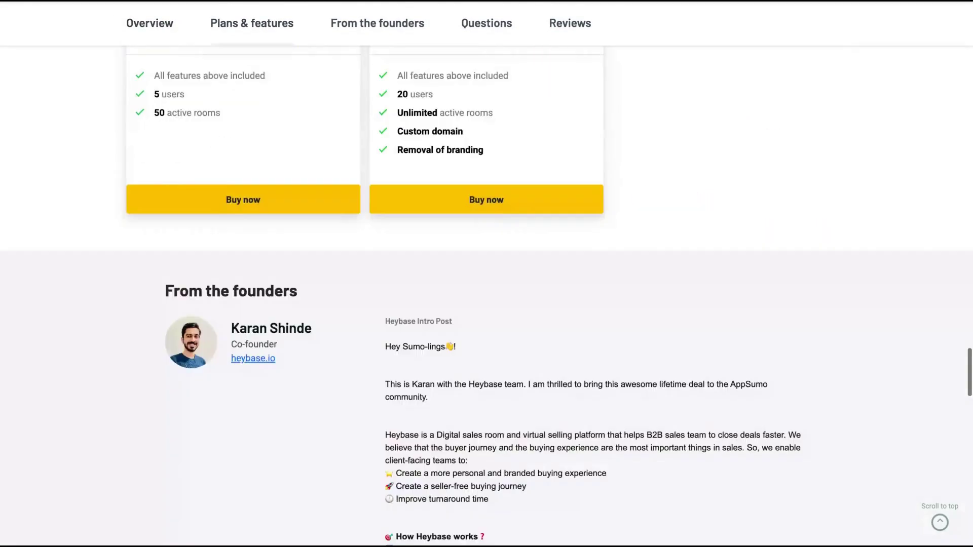
{"action": "scroll", "coordinate": [540, 175], "scroll_direction": "up", "scroll_amount": 3}
{"action": "scroll", "coordinate": [540, 176], "scroll_direction": "up", "scroll_amount": 1}
{"action": "scroll", "coordinate": [539, 176], "scroll_direction": "up", "scroll_amount": 6}
{"action": "scroll", "coordinate": [365, 304], "scroll_direction": "down", "scroll_amount": 1}
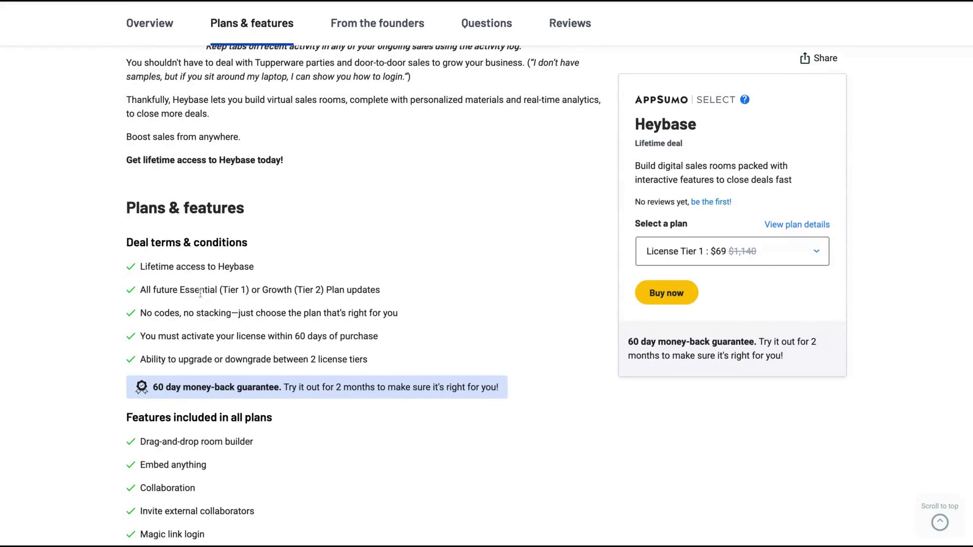
{"action": "scroll", "coordinate": [315, 295], "scroll_direction": "down", "scroll_amount": 2}
{"action": "scroll", "coordinate": [315, 295], "scroll_direction": "down", "scroll_amount": 3}
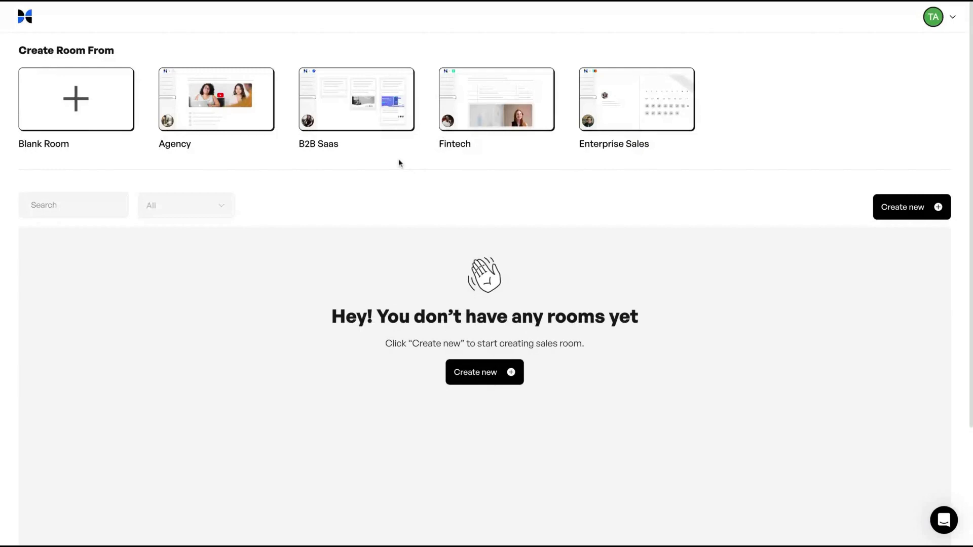
{"action": "left_click", "coordinate": [932, 19]}
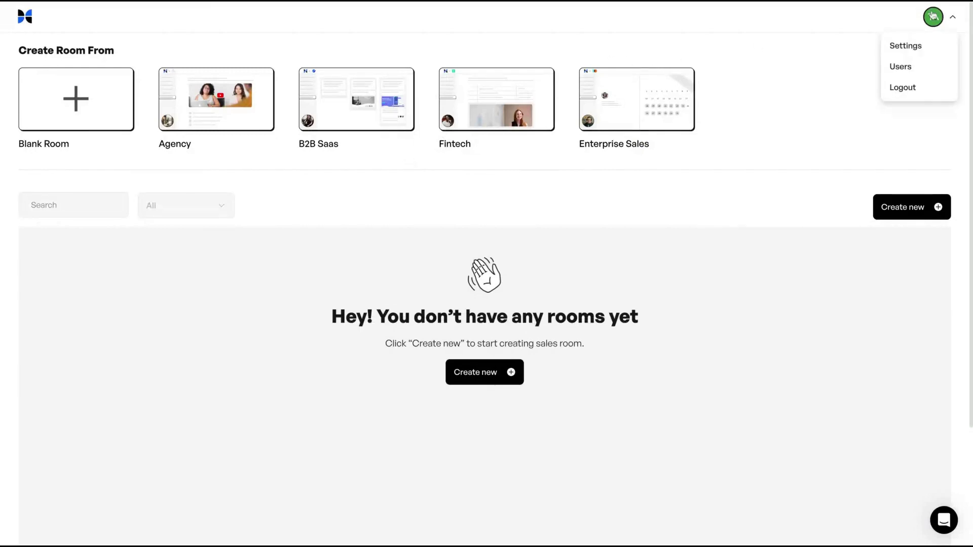
{"action": "left_click", "coordinate": [898, 50]}
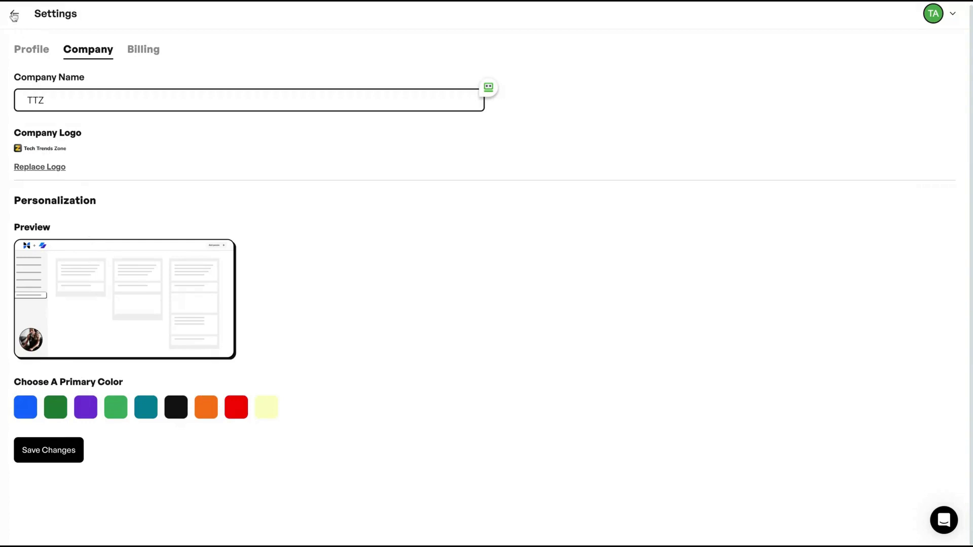
{"action": "left_click", "coordinate": [13, 13]}
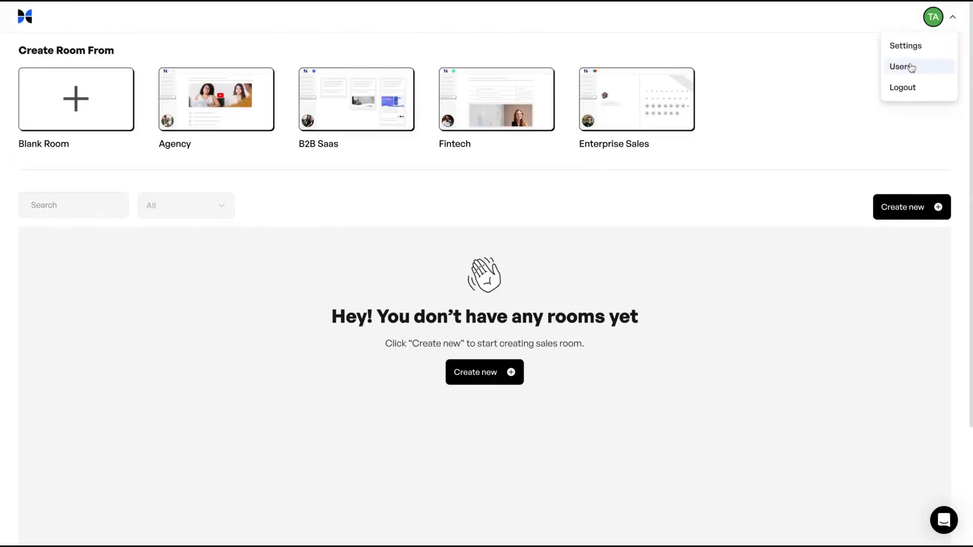
{"action": "left_click", "coordinate": [912, 67]}
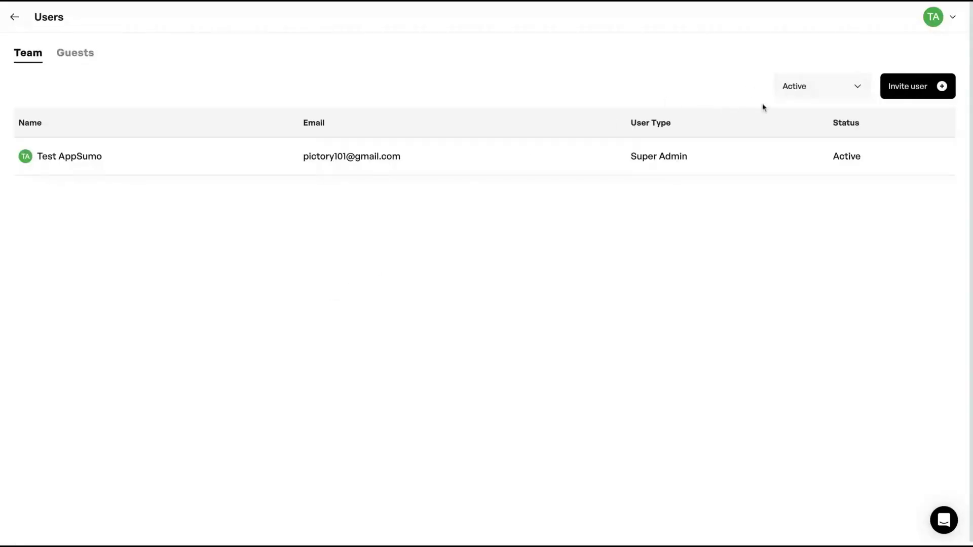
{"action": "left_click", "coordinate": [890, 89]}
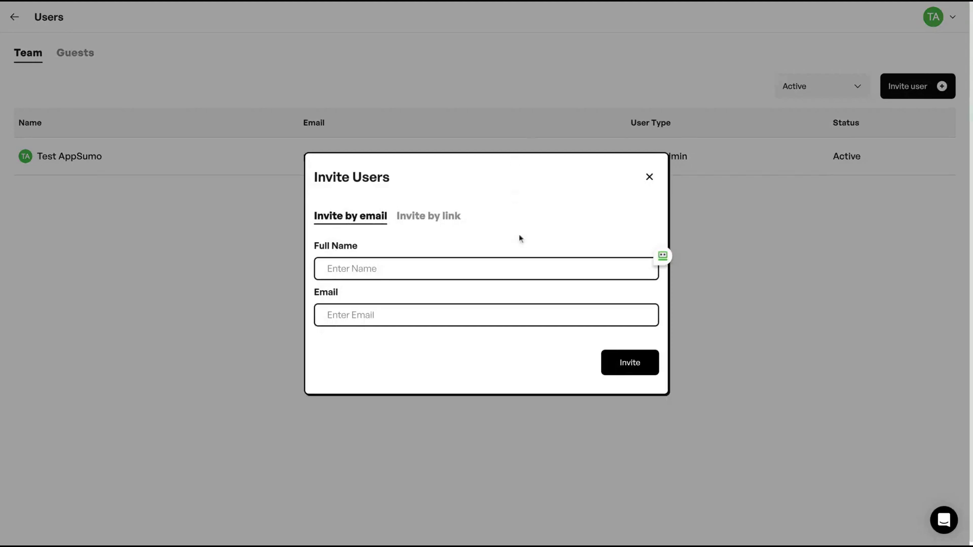
{"action": "left_click", "coordinate": [537, 270]}
{"action": "left_click", "coordinate": [463, 318]}
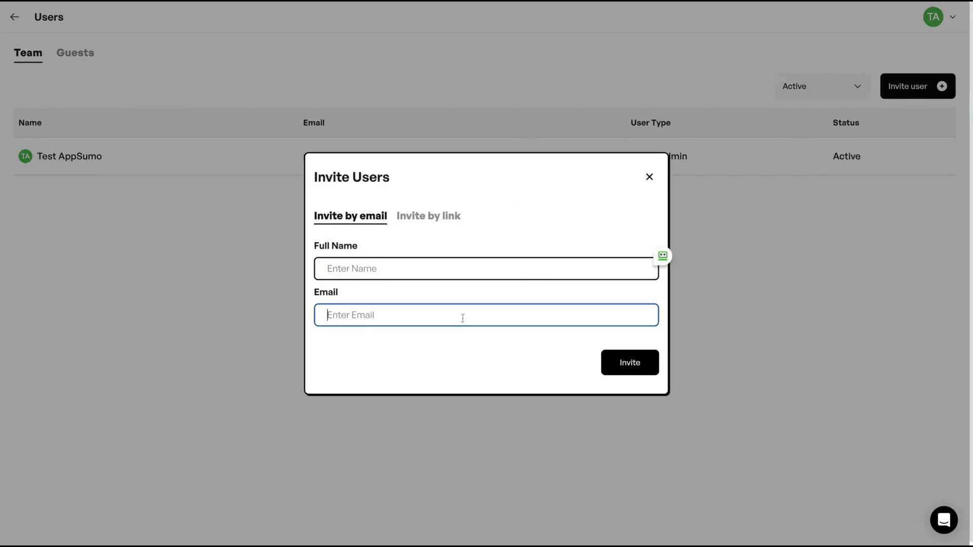
{"action": "left_click", "coordinate": [426, 219]}
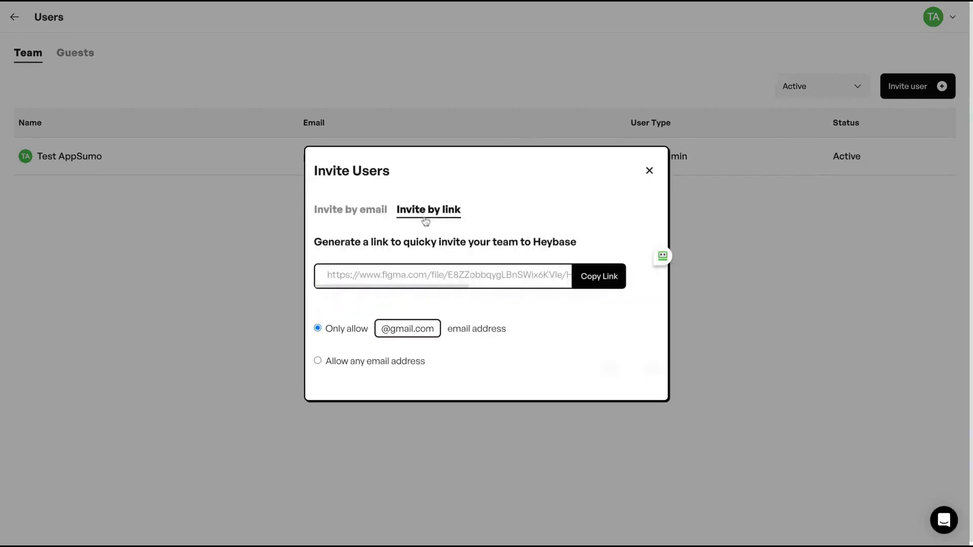
{"action": "left_click", "coordinate": [648, 171]}
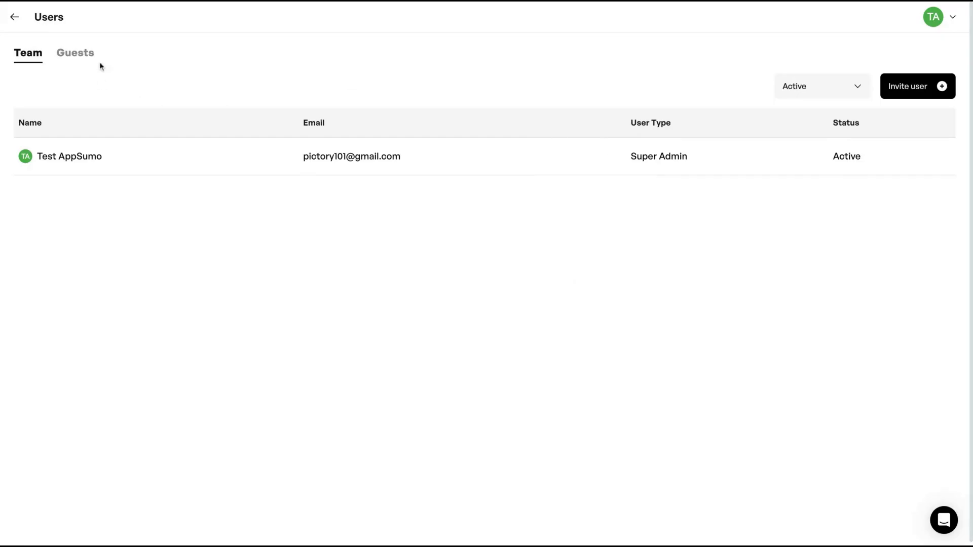
{"action": "left_click", "coordinate": [15, 19]}
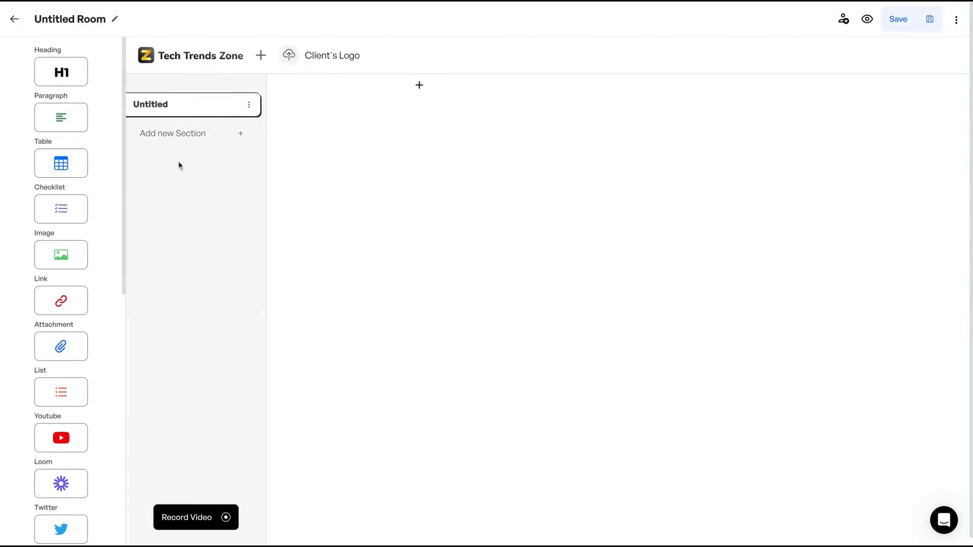
{"action": "scroll", "coordinate": [44, 256], "scroll_direction": "down", "scroll_amount": 1}
{"action": "scroll", "coordinate": [41, 256], "scroll_direction": "down", "scroll_amount": 4}
{"action": "scroll", "coordinate": [81, 232], "scroll_direction": "down", "scroll_amount": 2}
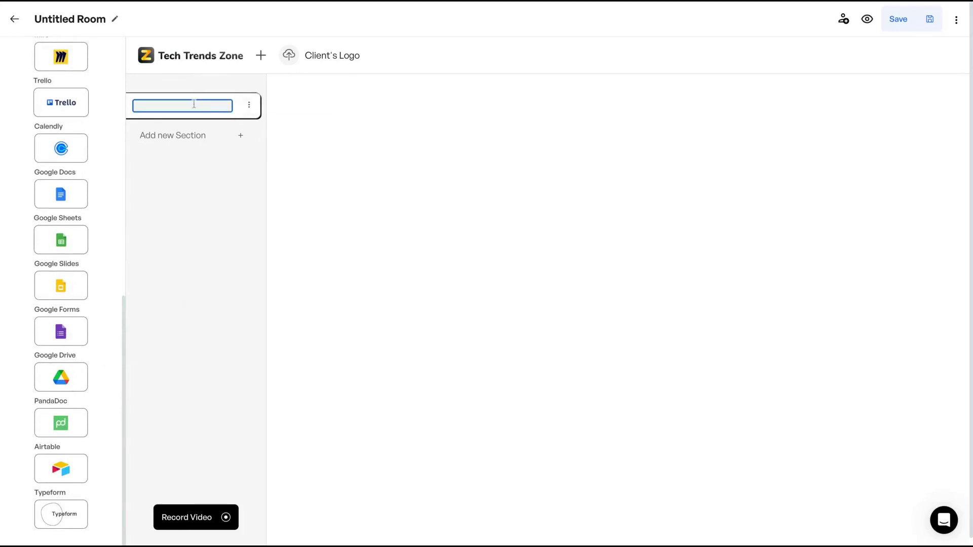
{"action": "type", "text": "Section 1"}
Title the first section 'Section 1', then add a new section renamed 'Section 2'
{"action": "left_click", "coordinate": [230, 143]}
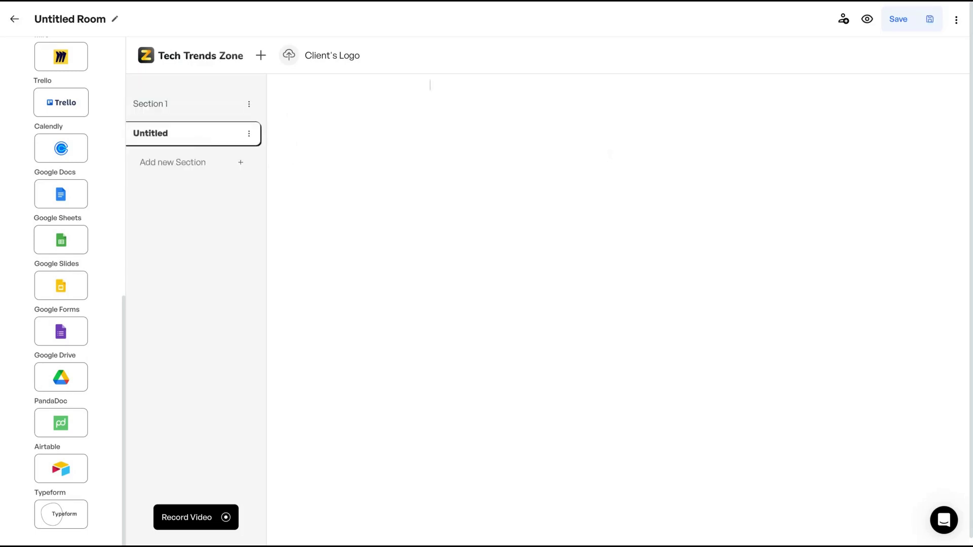
{"action": "left_click", "coordinate": [250, 133]}
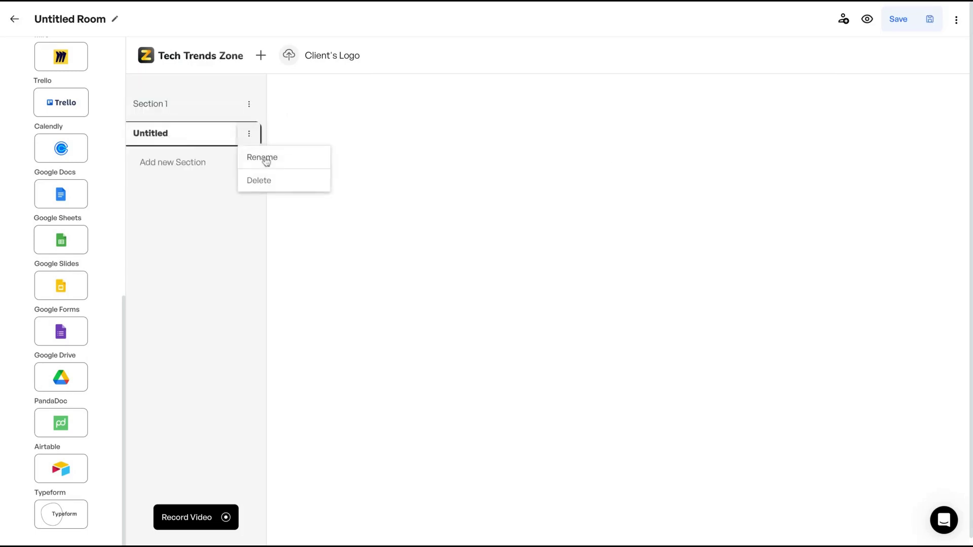
{"action": "left_click", "coordinate": [261, 158]}
{"action": "type", "text": "Sec"}
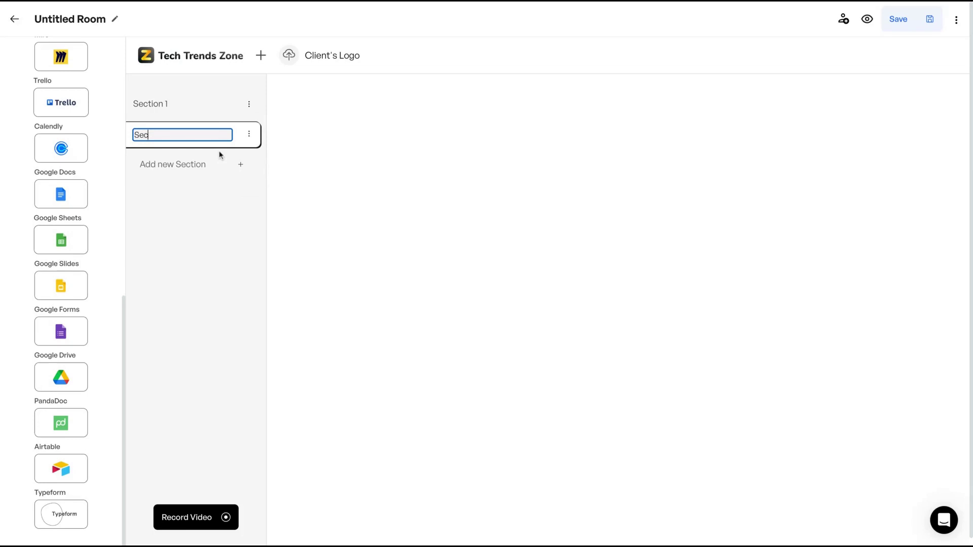
{"action": "type", "text": "rto"}
{"action": "key", "text": "BackSpace"}
{"action": "key", "text": "BackSpace"}
{"action": "key", "text": "BackSpace"}
{"action": "type", "text": "ti"}
{"action": "type", "text": "on 2"}
{"action": "left_click", "coordinate": [230, 202]}
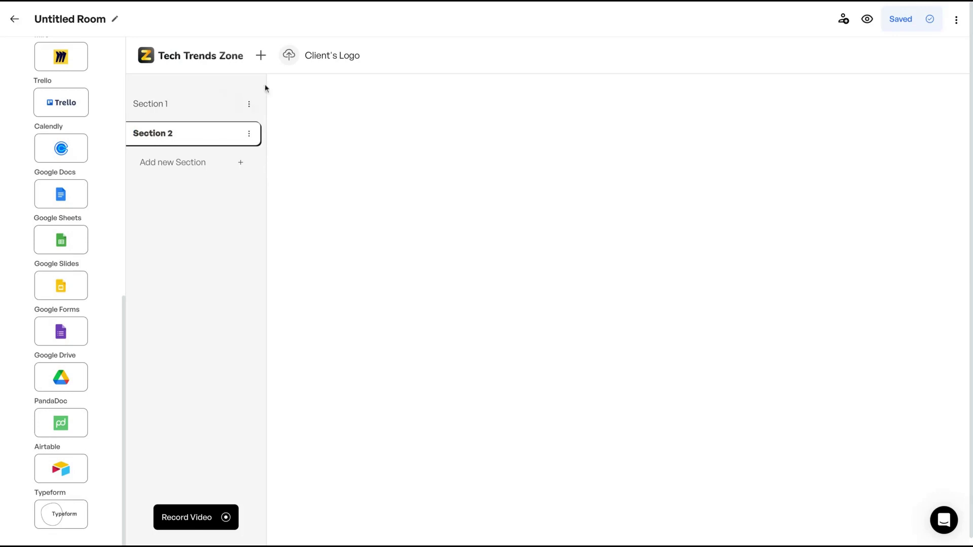
Set the Tech Trends Zone client logo with company name TTZ, then save the room
{"action": "left_click", "coordinate": [320, 56]}
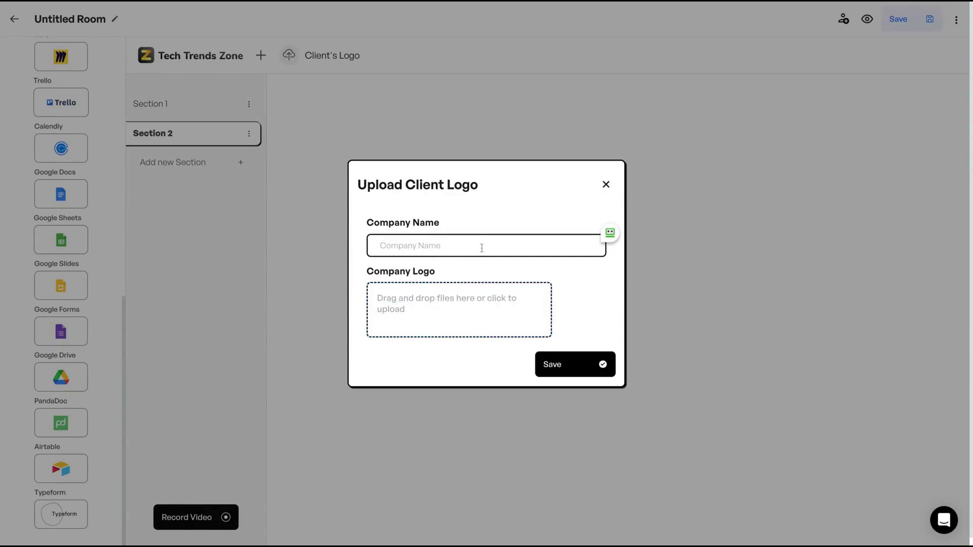
{"action": "left_click", "coordinate": [465, 255]}
{"action": "type", "text": "TTZ"}
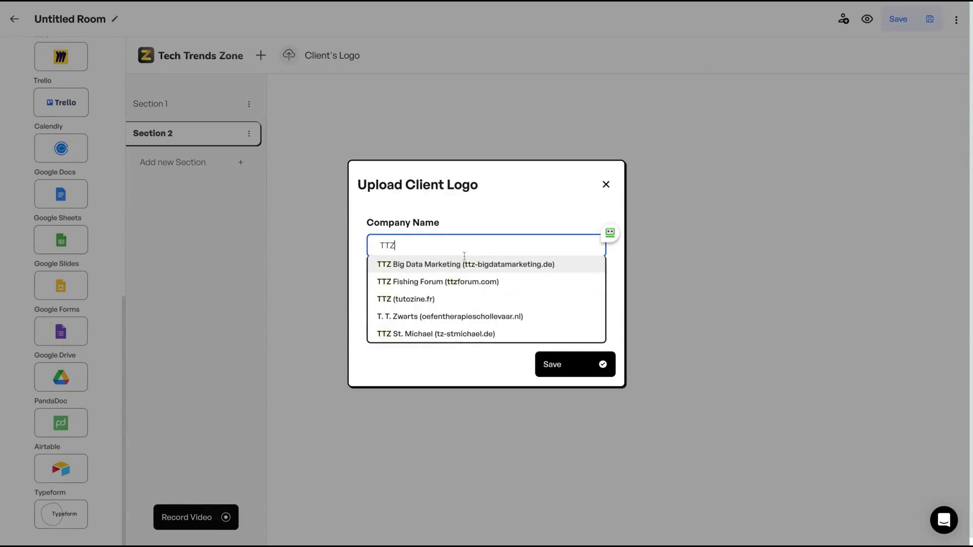
{"action": "left_click", "coordinate": [463, 230]}
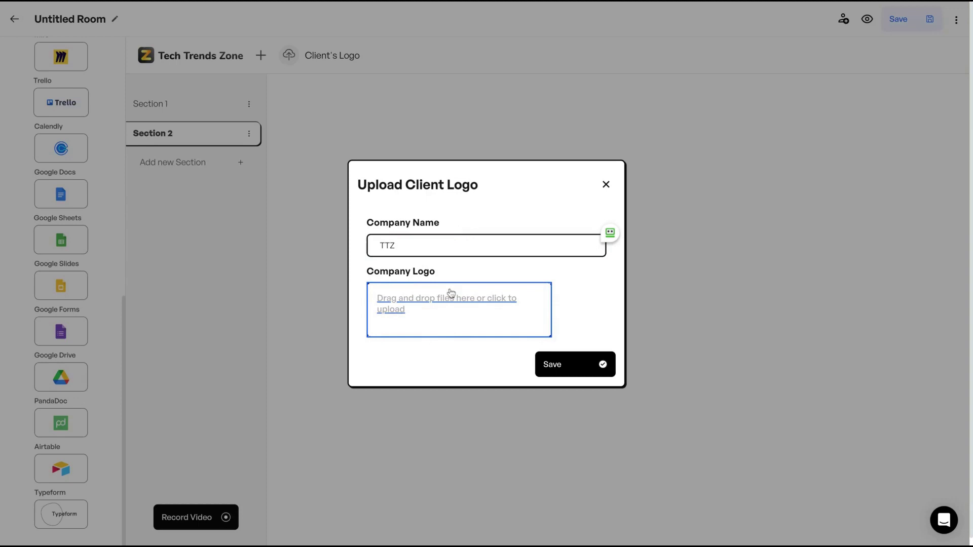
{"action": "key", "text": "Return"}
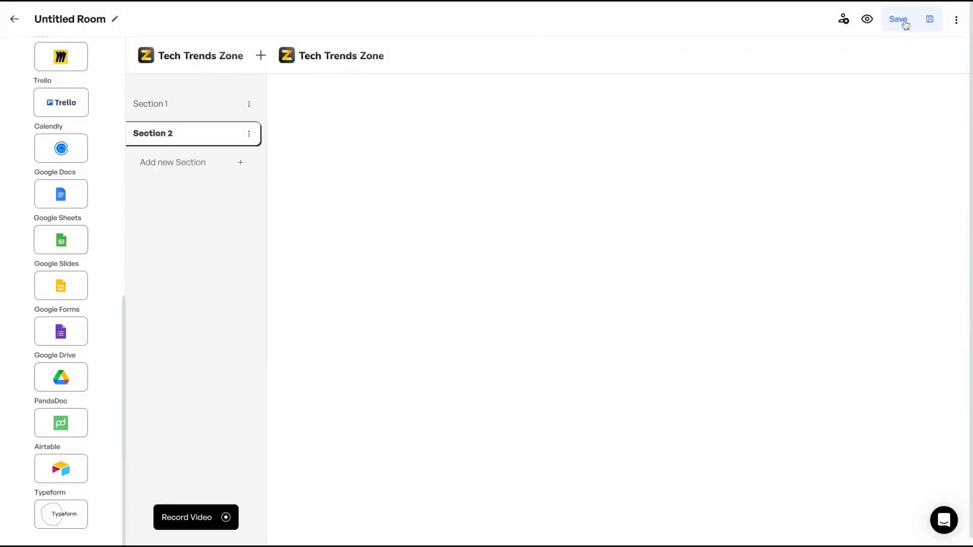
{"action": "left_click", "coordinate": [905, 26]}
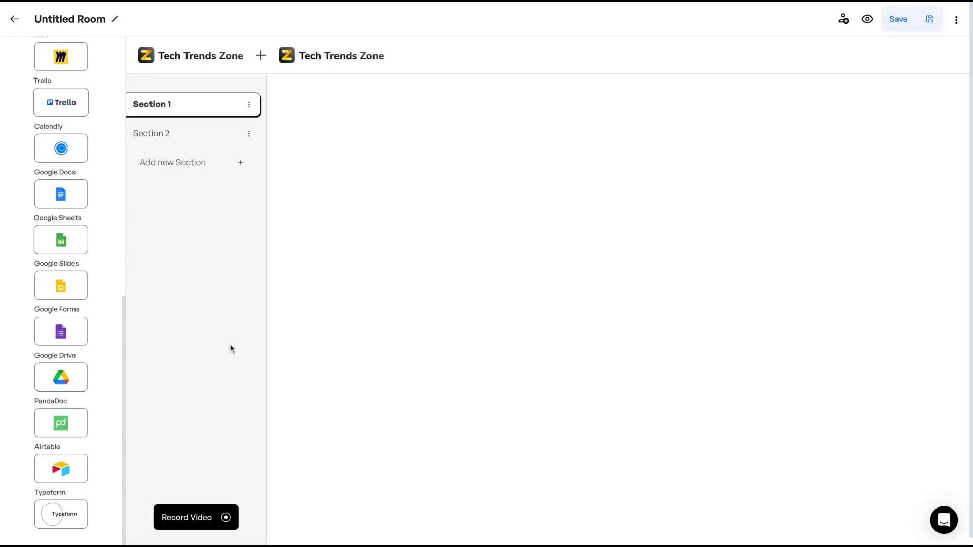
Start recording a video for the room from the editor's bottom bar
{"action": "left_click", "coordinate": [205, 523]}
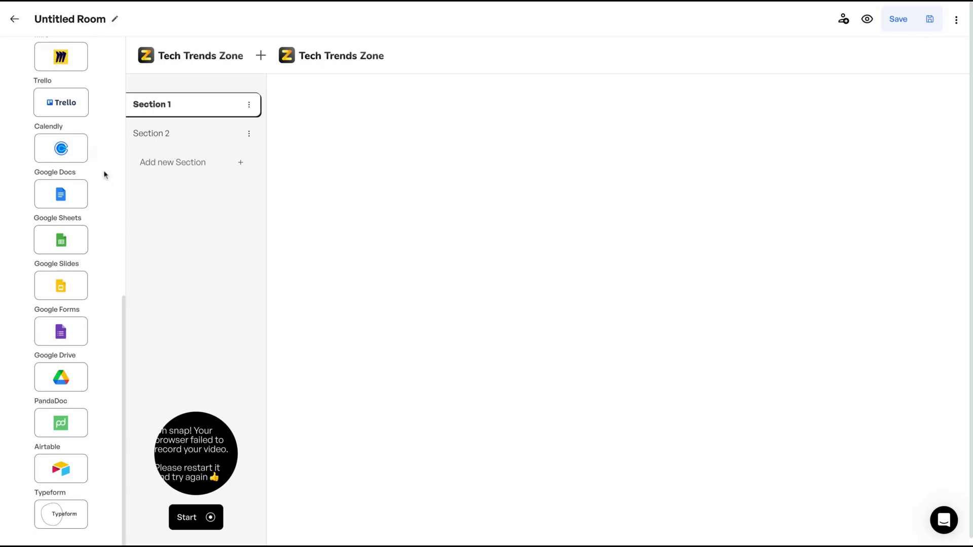
{"action": "scroll", "coordinate": [105, 175], "scroll_direction": "up", "scroll_amount": 2}
{"action": "scroll", "coordinate": [105, 175], "scroll_direction": "up", "scroll_amount": 8}
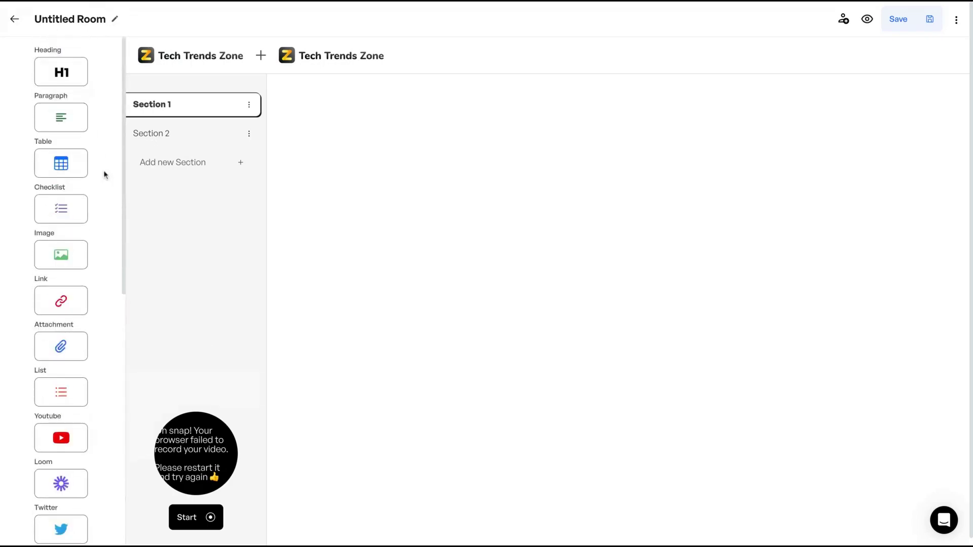
Add an H1 heading block reading 'Main Product'
{"action": "left_click", "coordinate": [59, 76]}
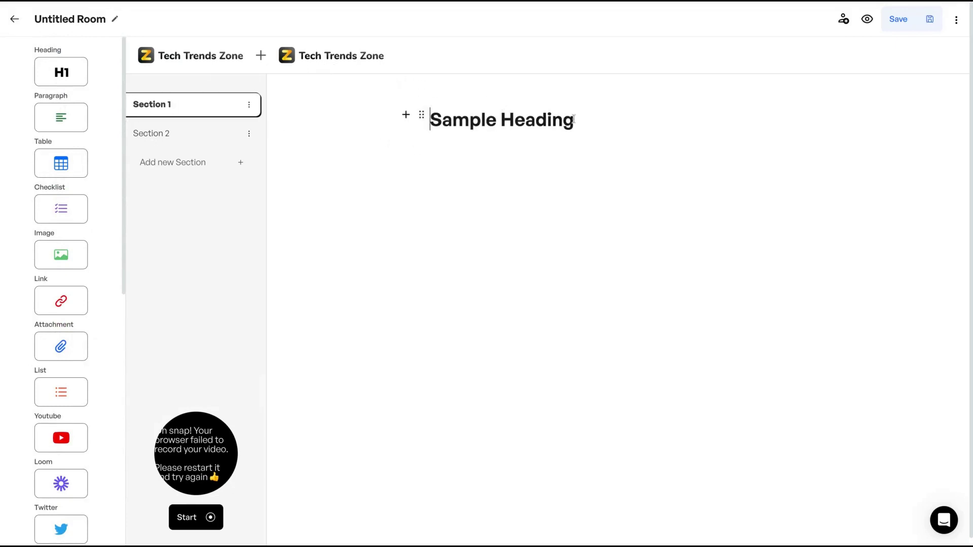
{"action": "left_click_drag", "start_coordinate": [574, 120], "coordinate": [429, 119]}
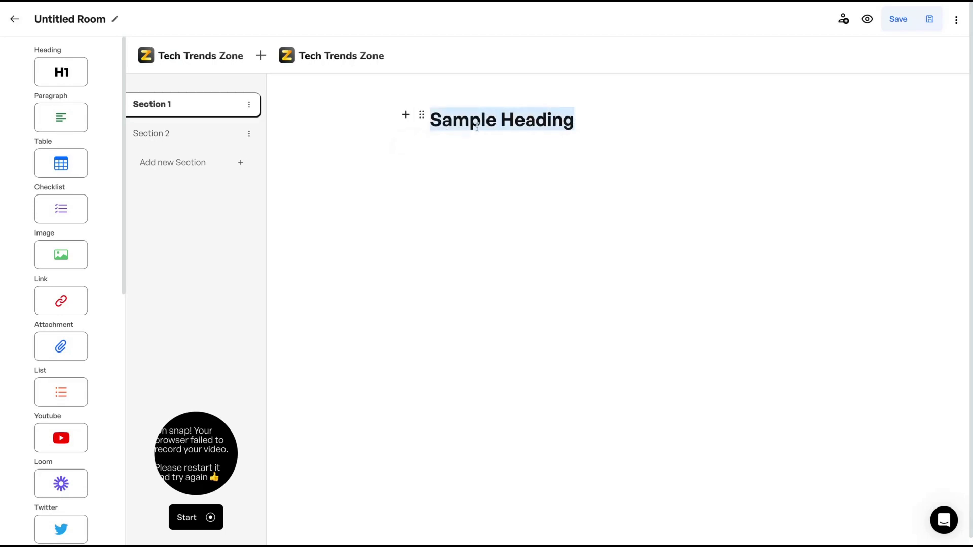
{"action": "type", "text": "Hes"}
{"action": "key", "text": "BackSpace"}
{"action": "key", "text": "BackSpace"}
{"action": "key", "text": "BackSpace"}
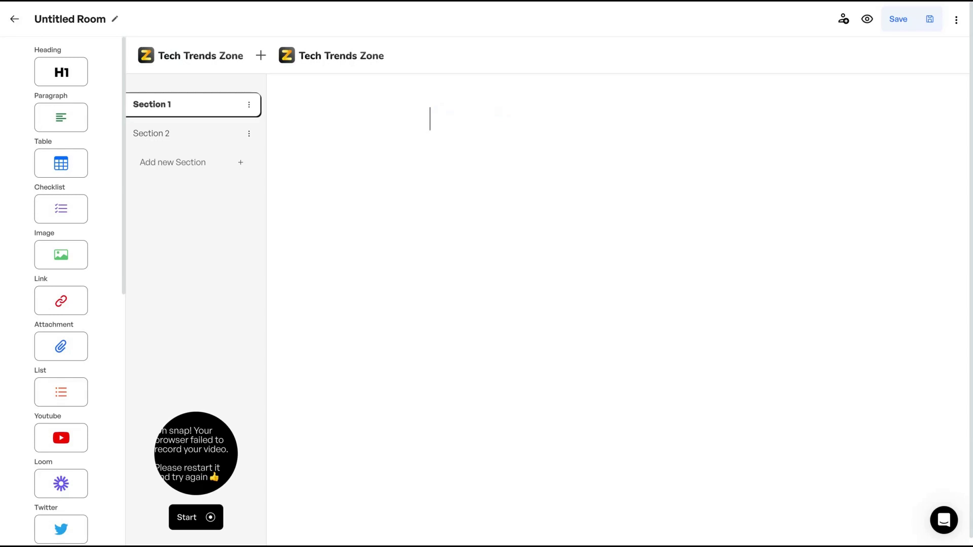
{"action": "type", "text": "Main "}
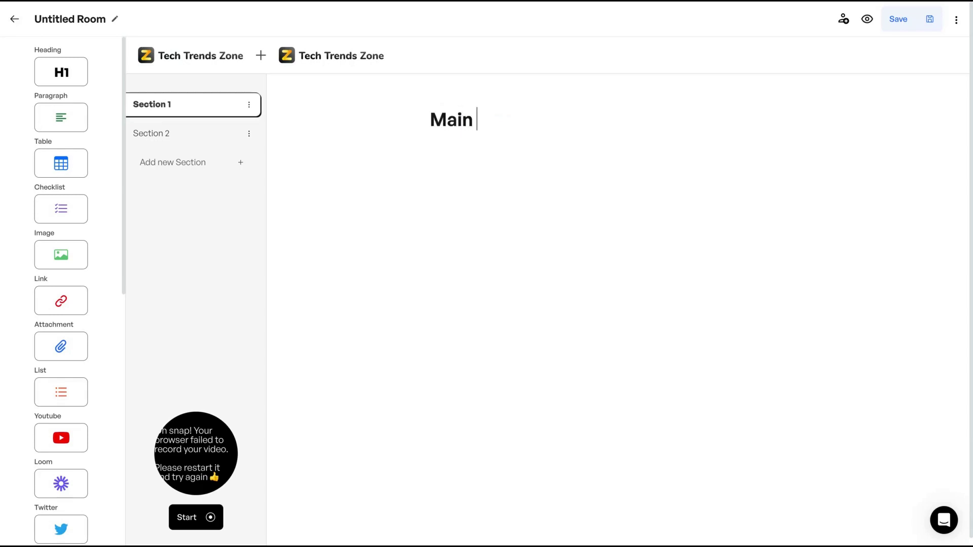
{"action": "type", "text": "Produ"}
{"action": "key", "text": "BackSpace"}
{"action": "key", "text": "BackSpace"}
{"action": "type", "text": "du"}
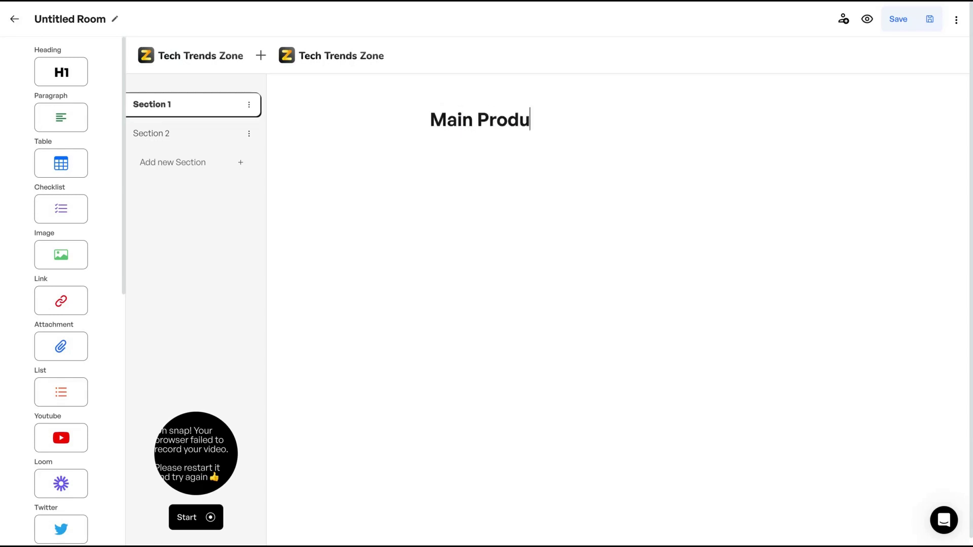
{"action": "type", "text": "ct"}
{"action": "key", "text": "Return"}
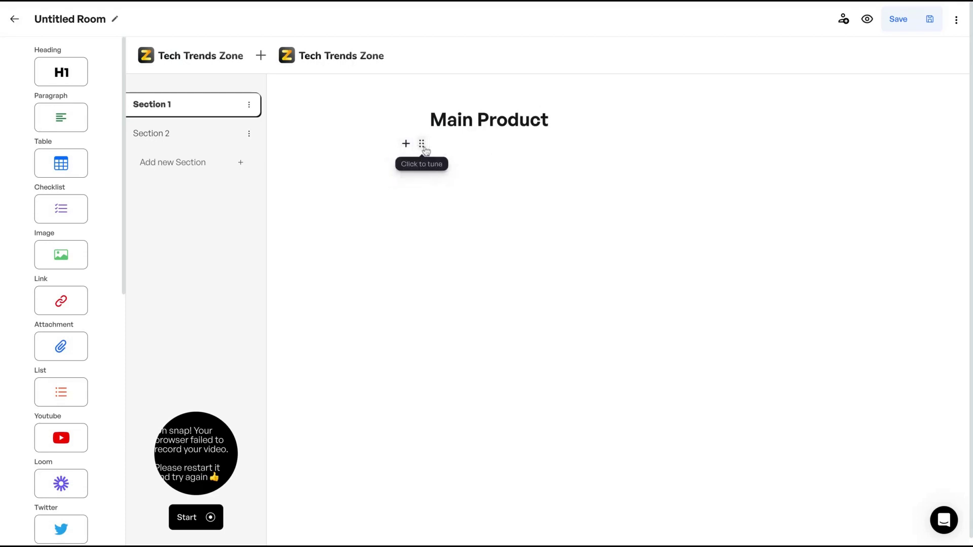
{"action": "type", "text": "sas"}
Add the paragraph 'I want to write here a paragraph.' below the heading, keeping the heading on top
{"action": "key", "text": "BackSpace"}
{"action": "key", "text": "BackSpace"}
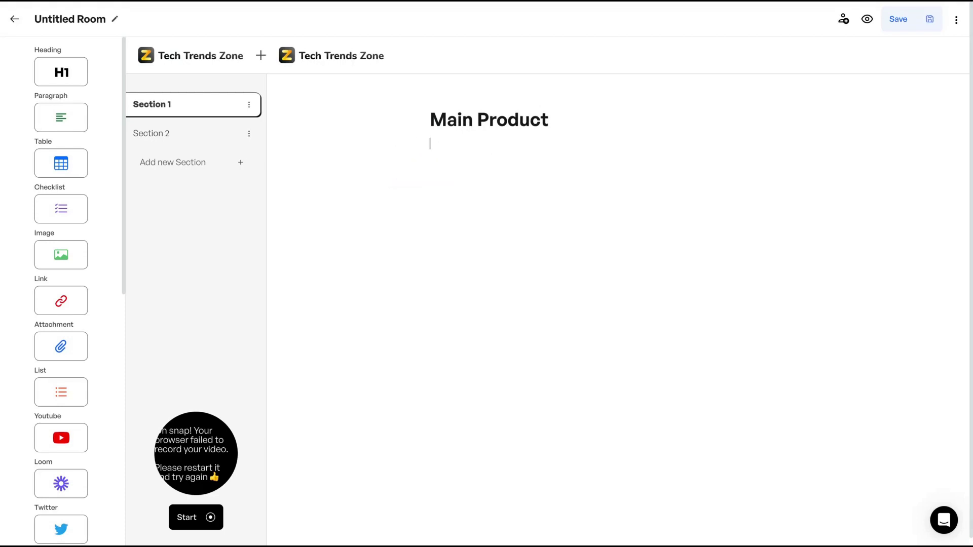
{"action": "type", "text": "I want "}
{"action": "type", "text": "to write here a"}
{"action": "type", "text": " paragraph."}
{"action": "key", "text": "Return"}
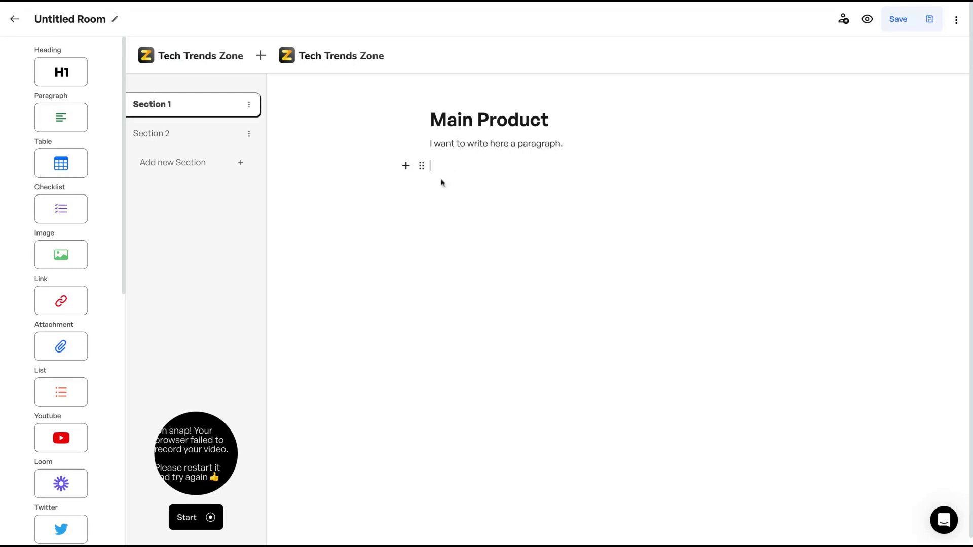
{"action": "left_click", "coordinate": [422, 145]}
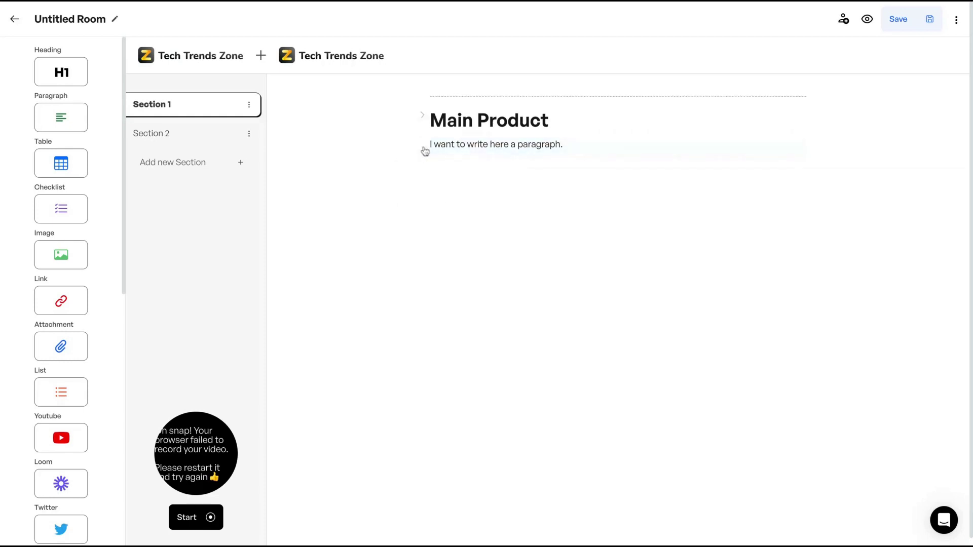
{"action": "left_click_drag", "start_coordinate": [425, 151], "coordinate": [423, 102]}
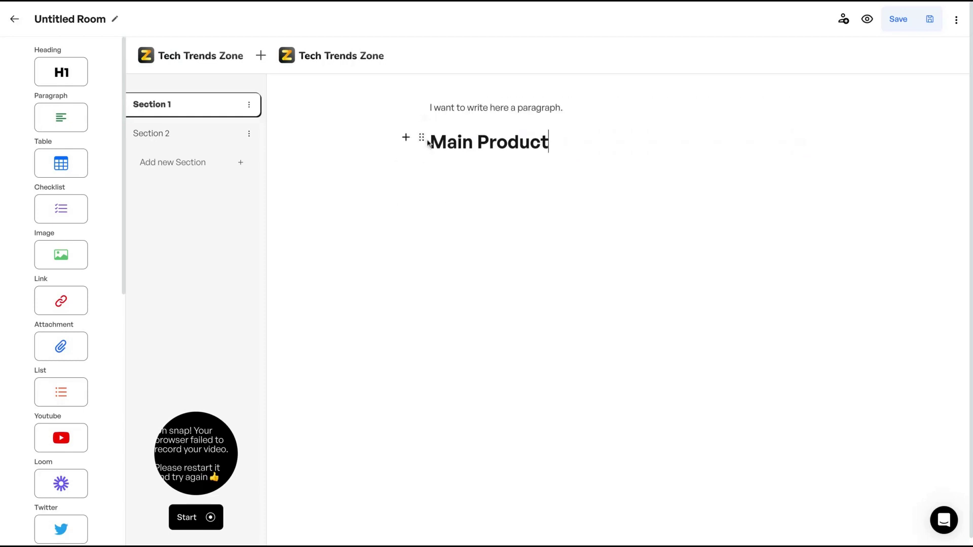
{"action": "left_click_drag", "start_coordinate": [422, 145], "coordinate": [424, 107]}
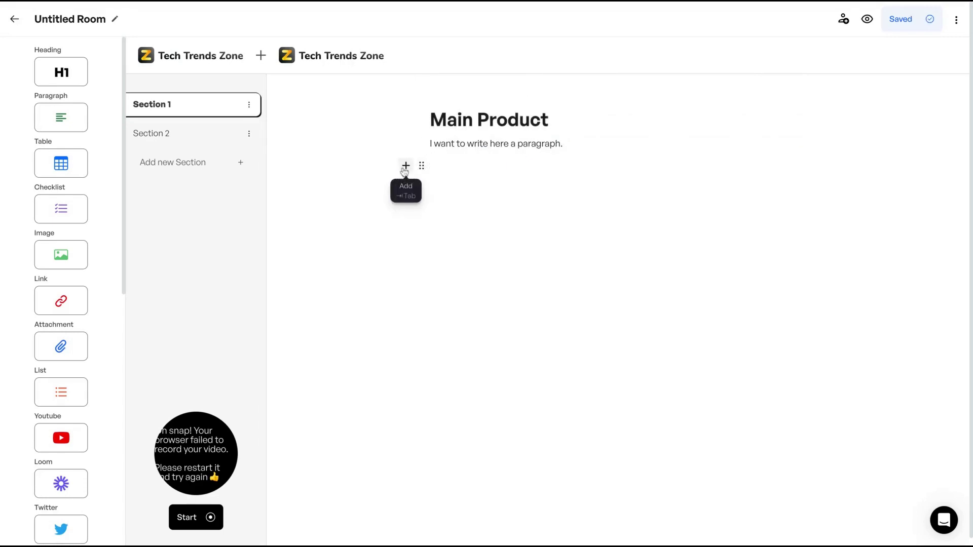
Insert a bulleted list with items 'list 1' and 'list 2' below the paragraph
{"action": "left_click", "coordinate": [406, 167]}
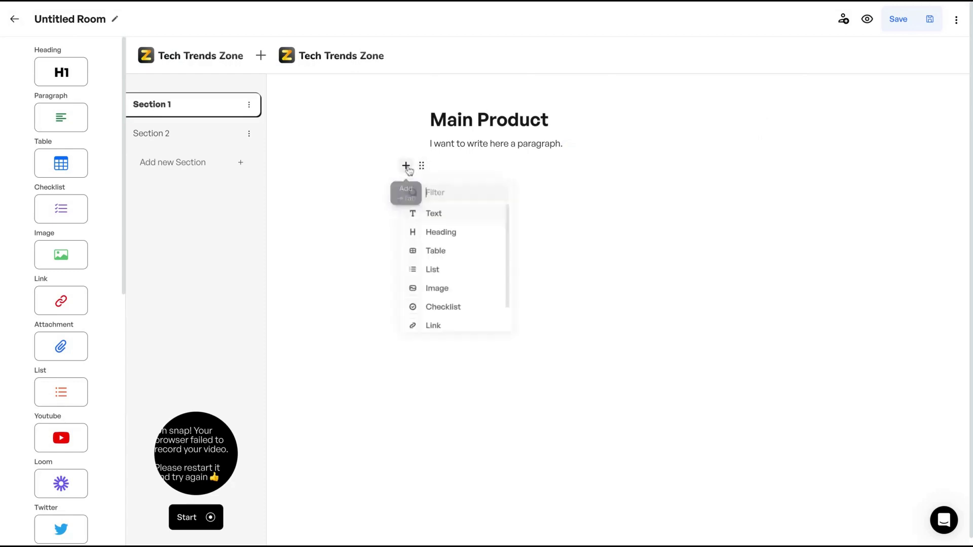
{"action": "left_click", "coordinate": [406, 167]}
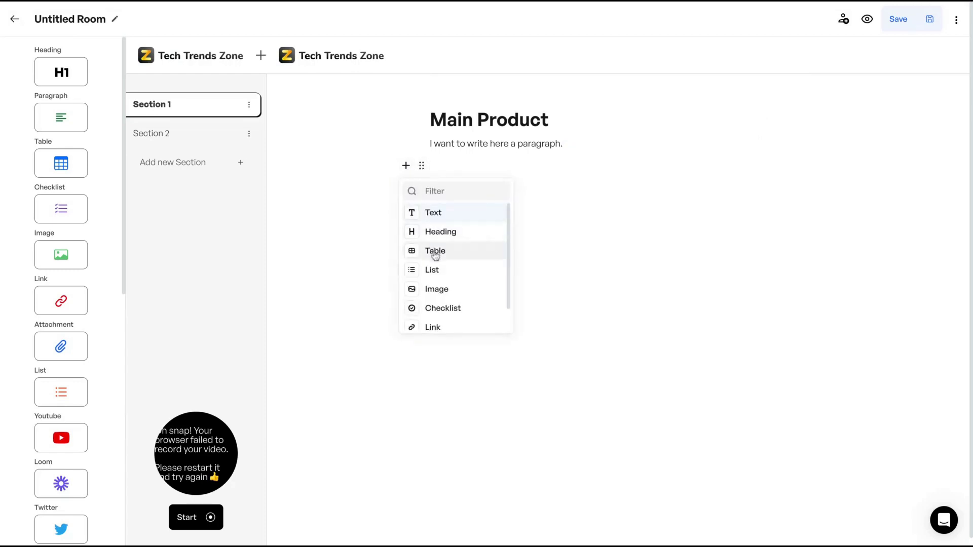
{"action": "scroll", "coordinate": [434, 255], "scroll_direction": "down", "scroll_amount": 1}
{"action": "scroll", "coordinate": [435, 257], "scroll_direction": "up", "scroll_amount": 1}
{"action": "scroll", "coordinate": [435, 256], "scroll_direction": "down", "scroll_amount": 1}
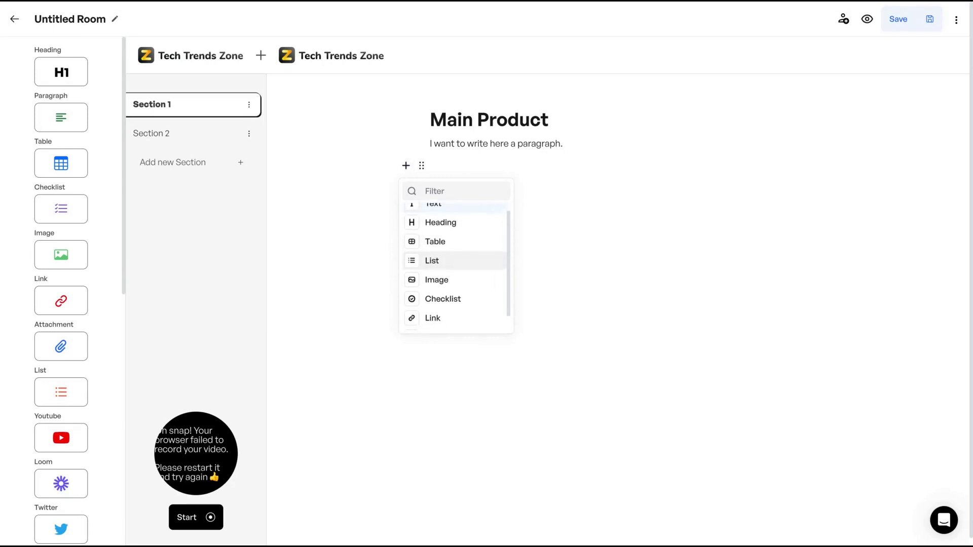
{"action": "scroll", "coordinate": [434, 259], "scroll_direction": "up", "scroll_amount": 1}
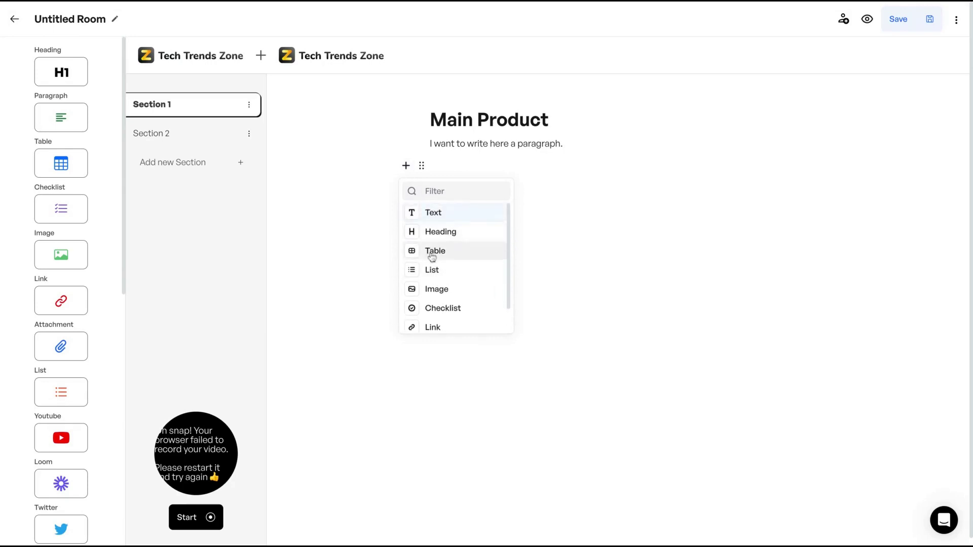
{"action": "scroll", "coordinate": [431, 273], "scroll_direction": "down", "scroll_amount": 1}
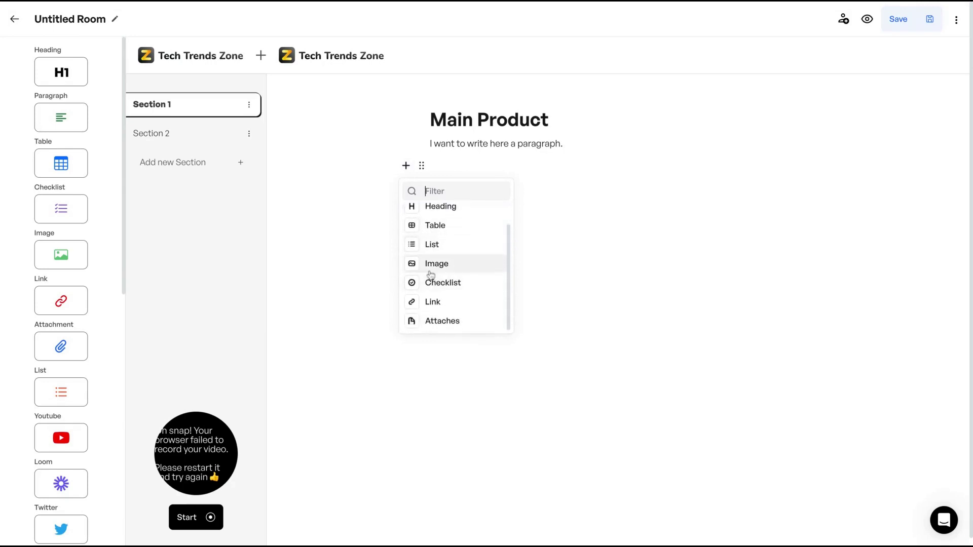
{"action": "left_click", "coordinate": [434, 243]}
{"action": "type", "text": "lis"}
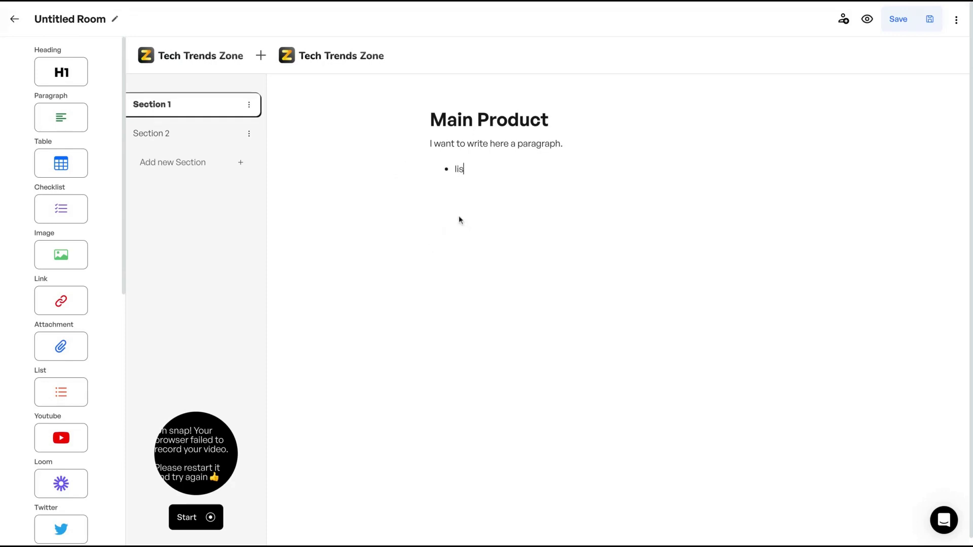
{"action": "type", "text": "t 1"}
{"action": "key", "text": "Return"}
{"action": "type", "text": "list 1 "}
{"action": "type", "text": "lis"}
Fix the 'list 3' bullet, then insert the portrait image below the list with a caption field
{"action": "key", "text": "BackSpace"}
{"action": "key", "text": "BackSpace"}
{"action": "type", "text": "t 3"}
{"action": "left_click", "coordinate": [405, 237]}
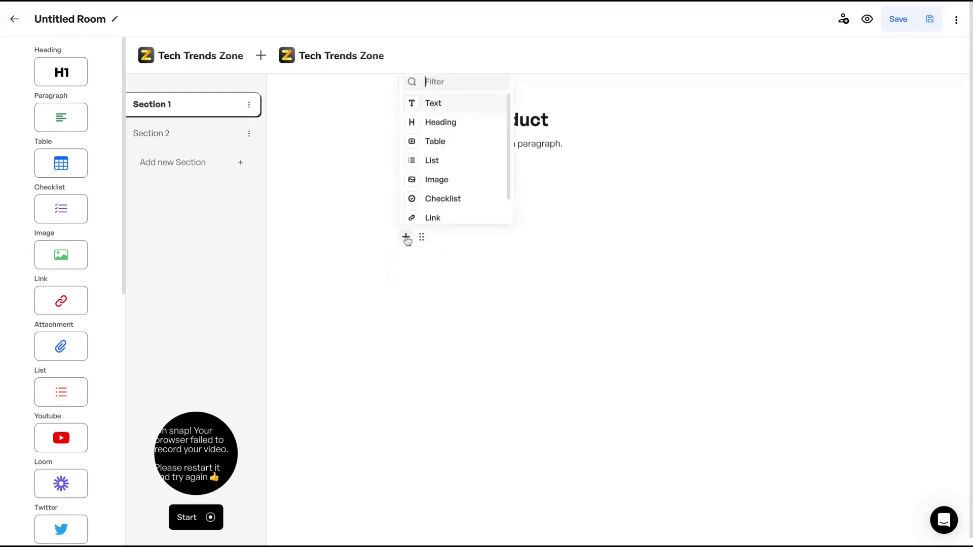
{"action": "left_click", "coordinate": [431, 183]}
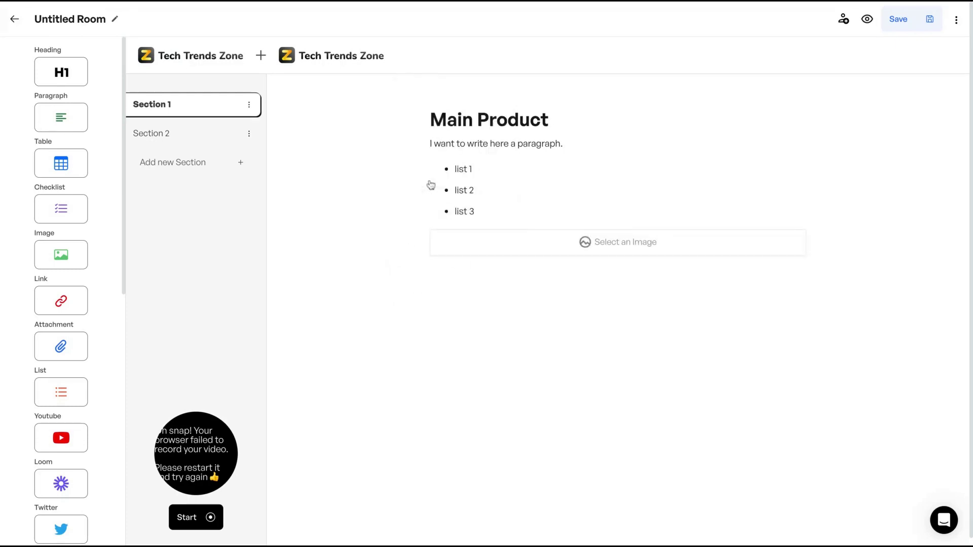
{"action": "left_click", "coordinate": [464, 487]}
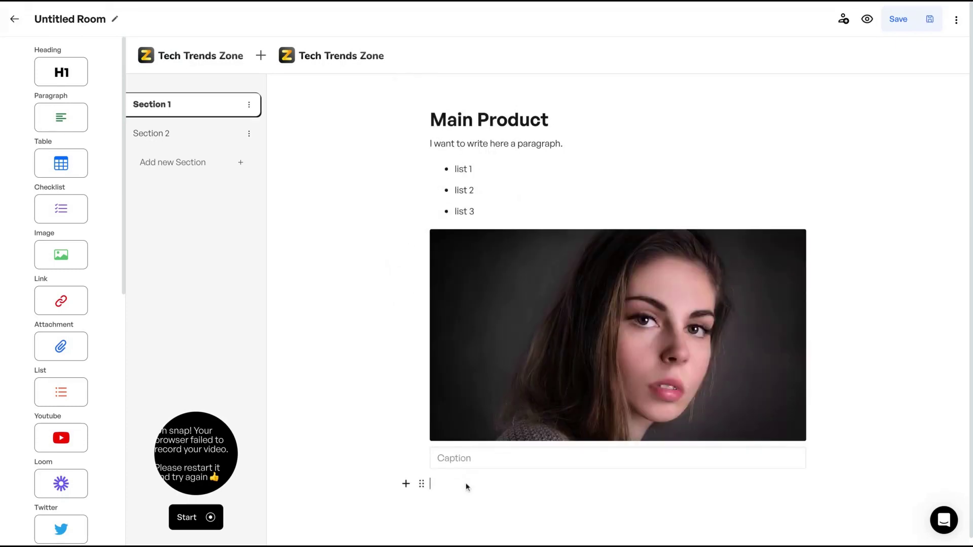
{"action": "left_click", "coordinate": [476, 453]}
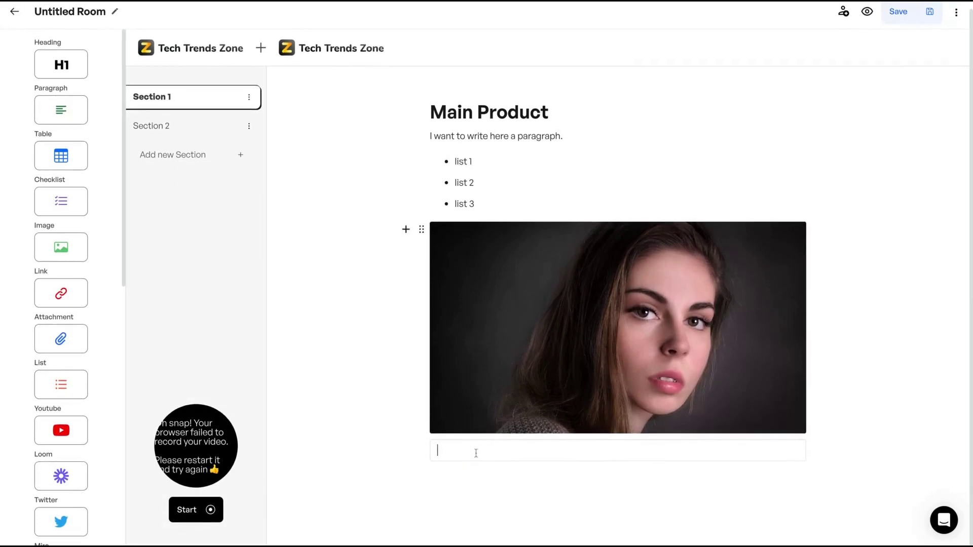
{"action": "type", "text": "caption"}
{"action": "left_click", "coordinate": [482, 472]}
Insert an empty Attaches file-upload block below the image caption
{"action": "left_click", "coordinate": [406, 476]}
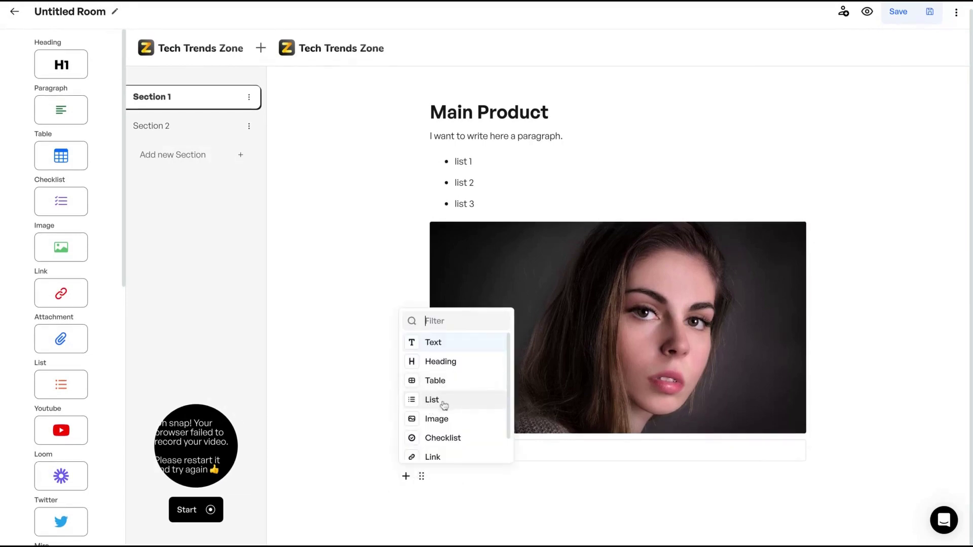
{"action": "scroll", "coordinate": [443, 405], "scroll_direction": "down", "scroll_amount": 1}
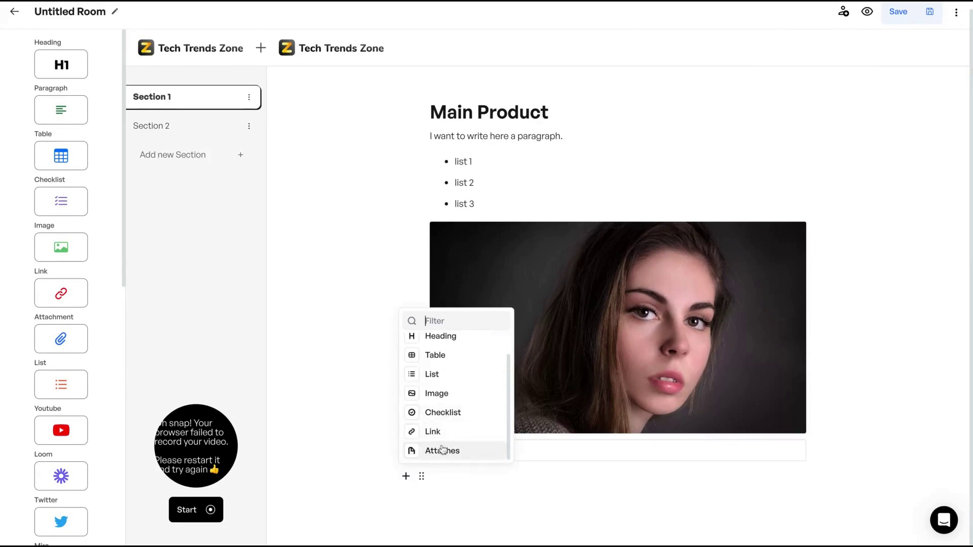
{"action": "left_click", "coordinate": [442, 451]}
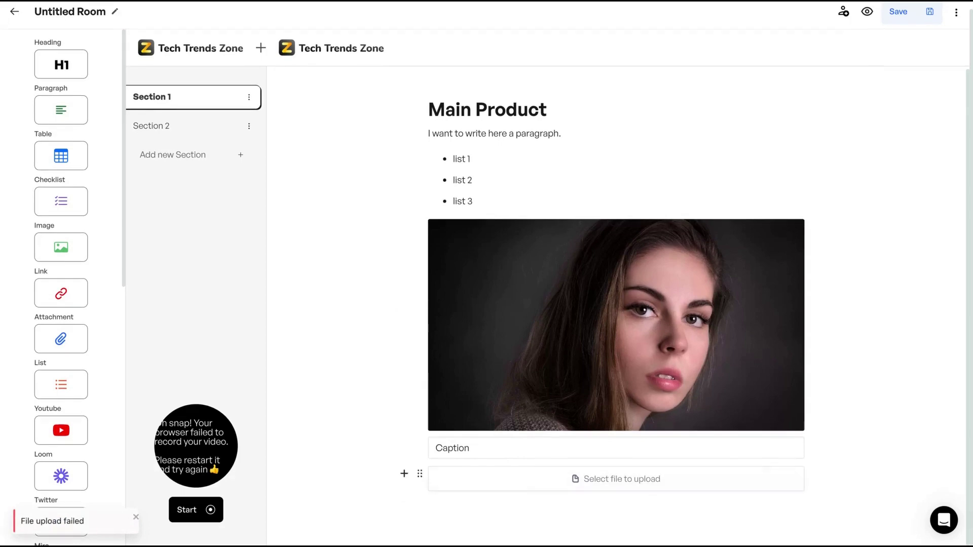
{"action": "left_click", "coordinate": [403, 505]}
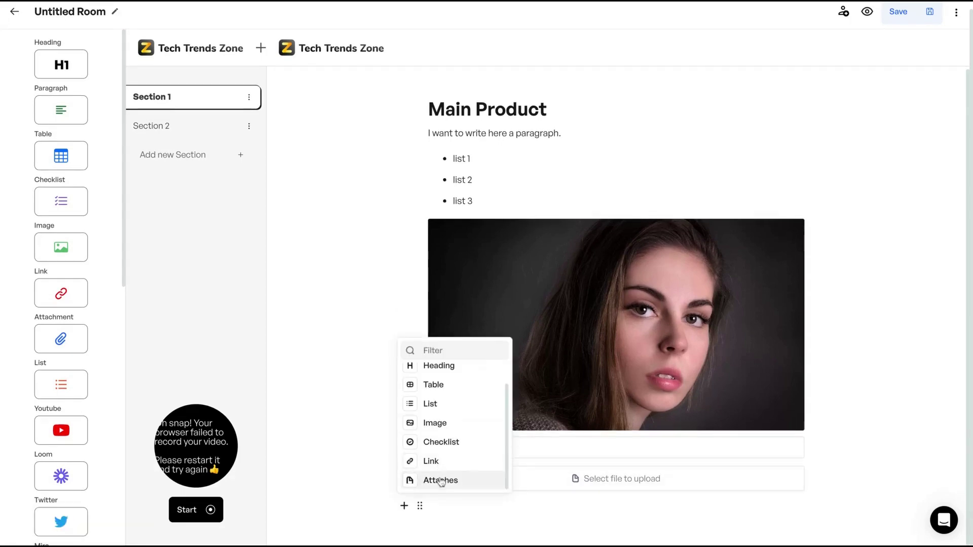
{"action": "left_click", "coordinate": [357, 452]}
{"action": "left_click", "coordinate": [454, 514]}
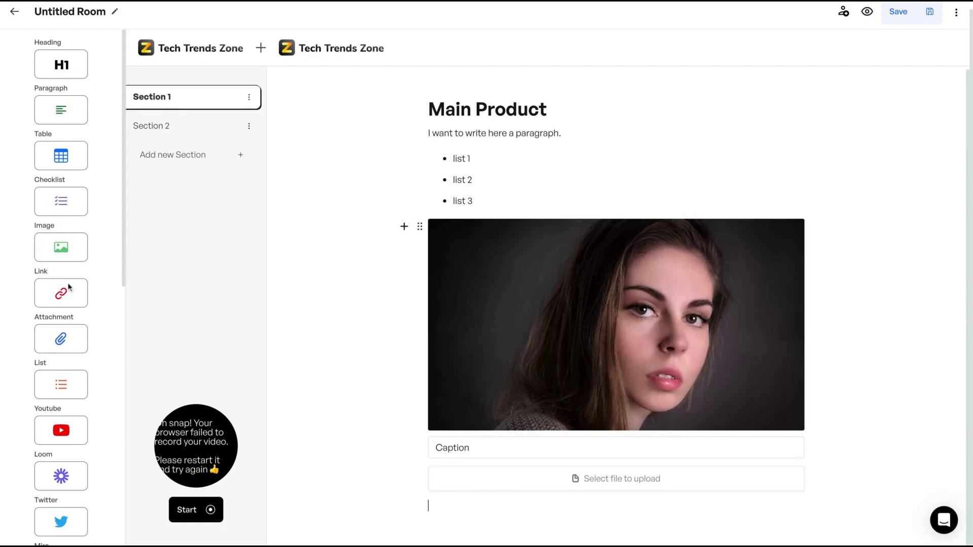
{"action": "scroll", "coordinate": [68, 286], "scroll_direction": "down", "scroll_amount": 2}
{"action": "scroll", "coordinate": [68, 286], "scroll_direction": "down", "scroll_amount": 3}
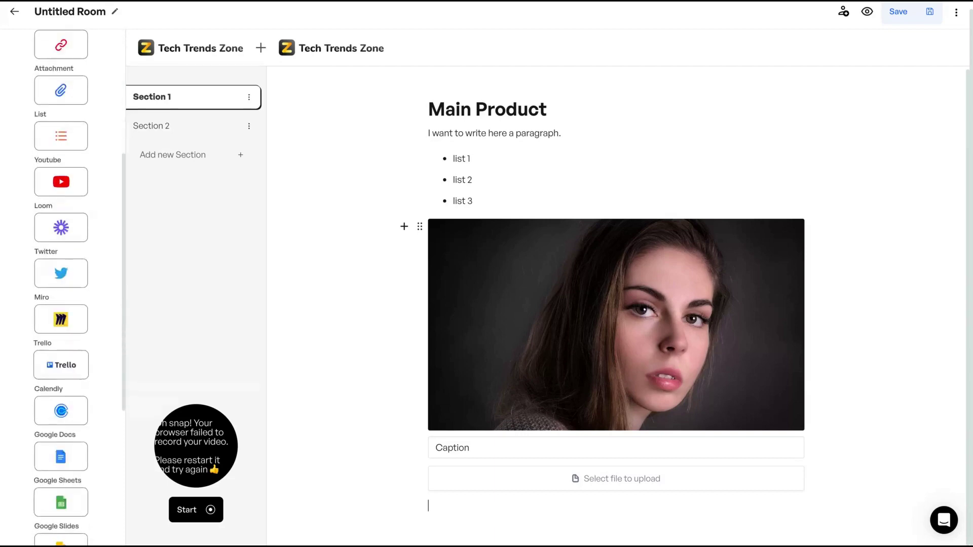
{"action": "scroll", "coordinate": [54, 127], "scroll_direction": "up", "scroll_amount": 1}
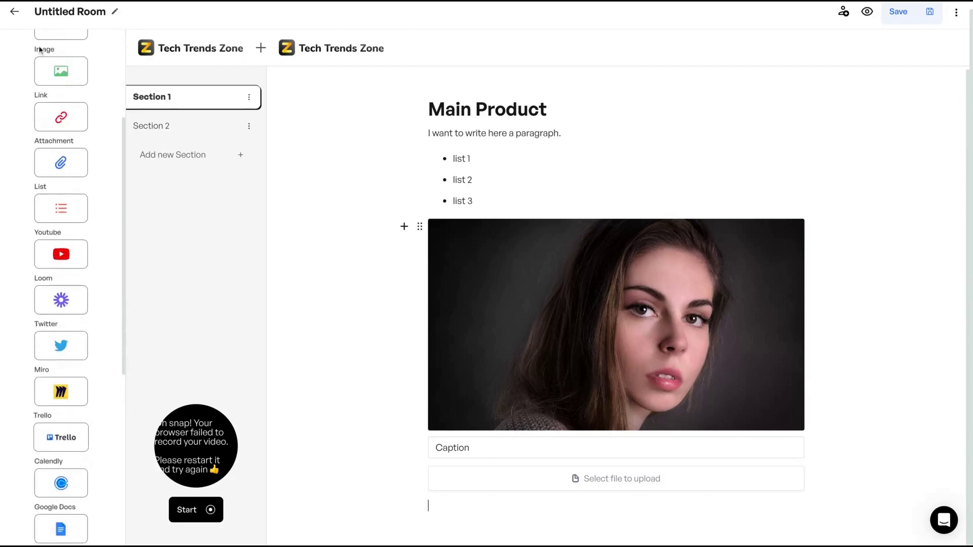
Add the Direito Novo (direitonovo.com) link preview card using the sidebar's Link block
{"action": "left_click", "coordinate": [53, 126]}
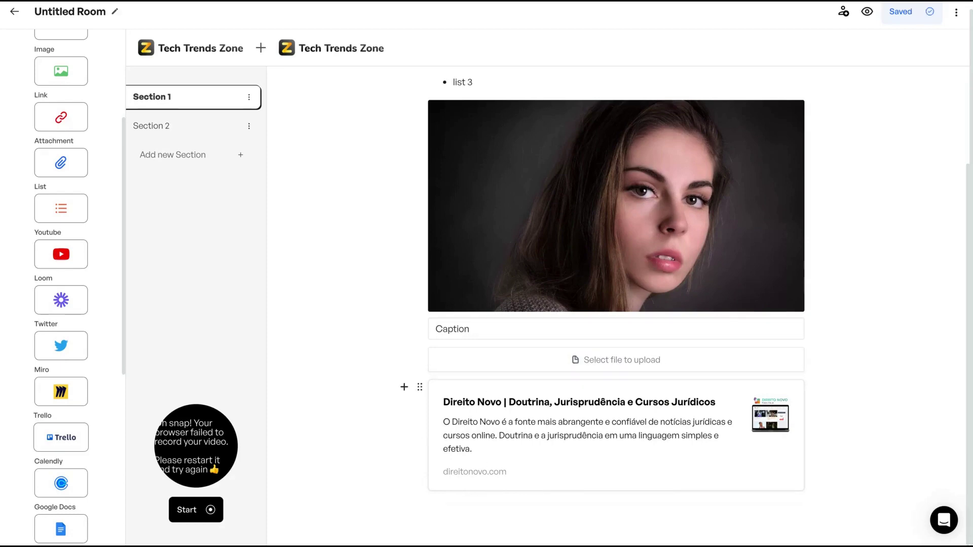
Embed Billie Eilish's 'Your Power' by pasting its link into a Youtube block
{"action": "left_click", "coordinate": [62, 254]}
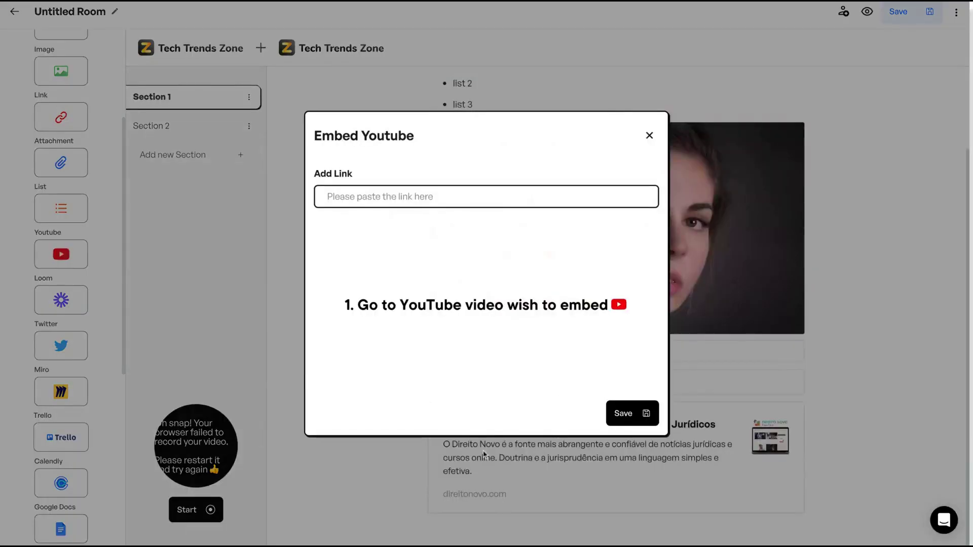
{"action": "left_click", "coordinate": [454, 194]}
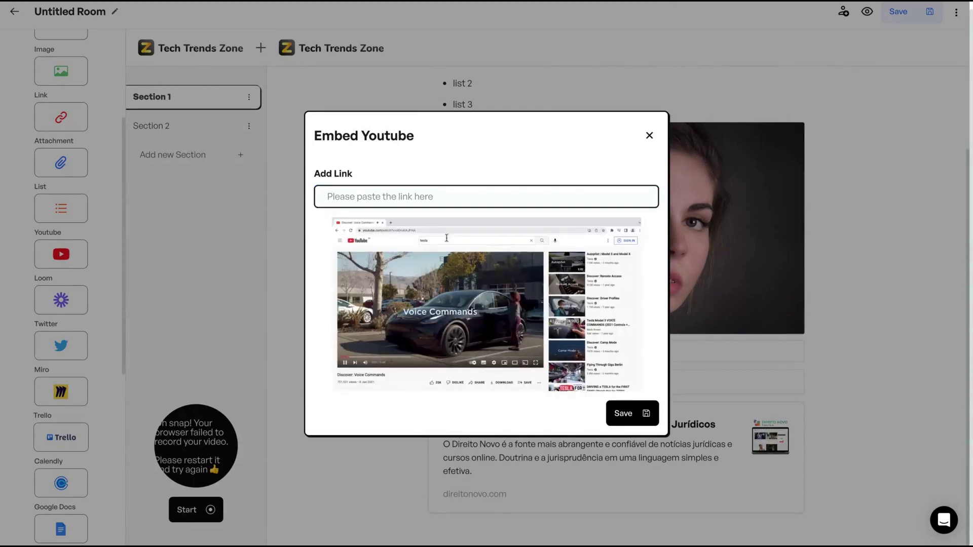
{"action": "key", "text": "ctrl+v"}
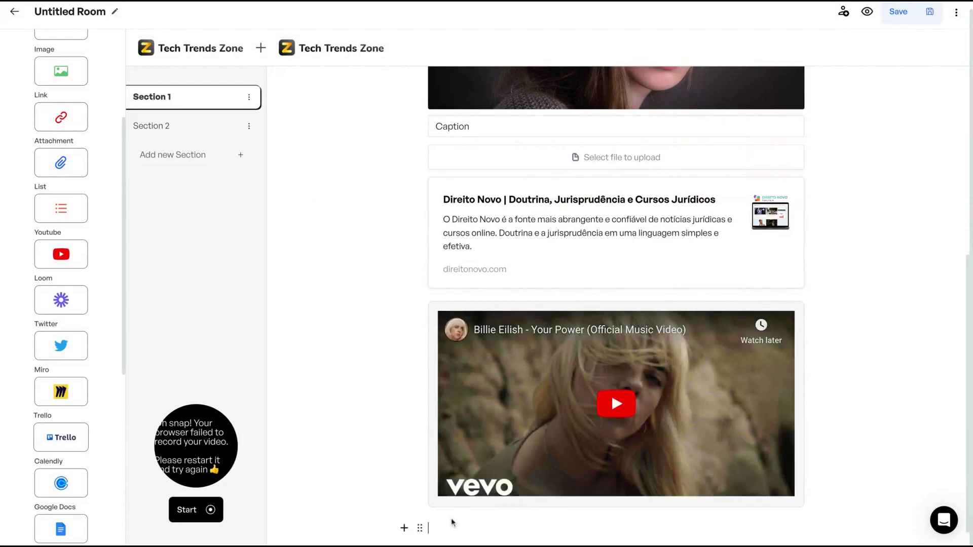
{"action": "scroll", "coordinate": [473, 480], "scroll_direction": "down", "scroll_amount": 1}
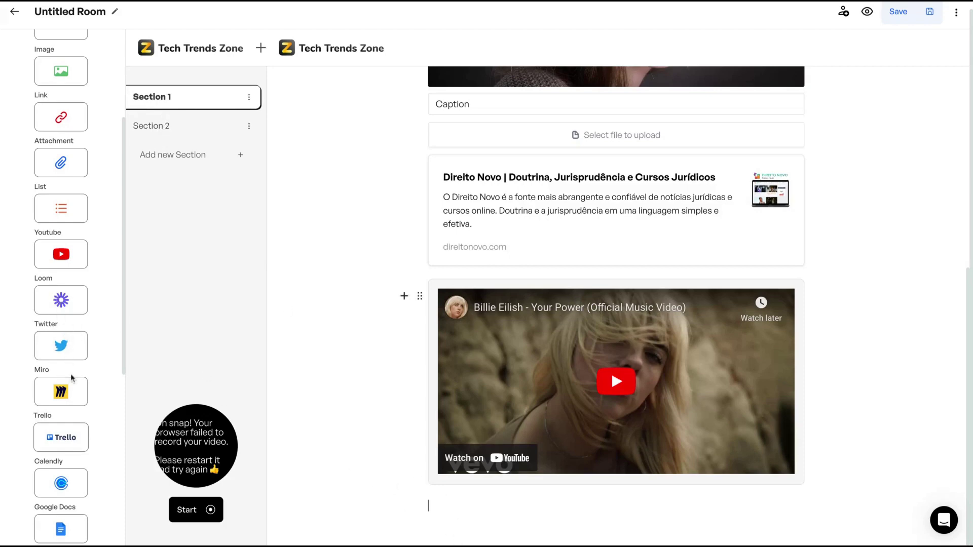
Embed the Noah Kagan tweet below the video by pasting its URL and saving
{"action": "left_click_drag", "start_coordinate": [63, 344], "coordinate": [478, 446]}
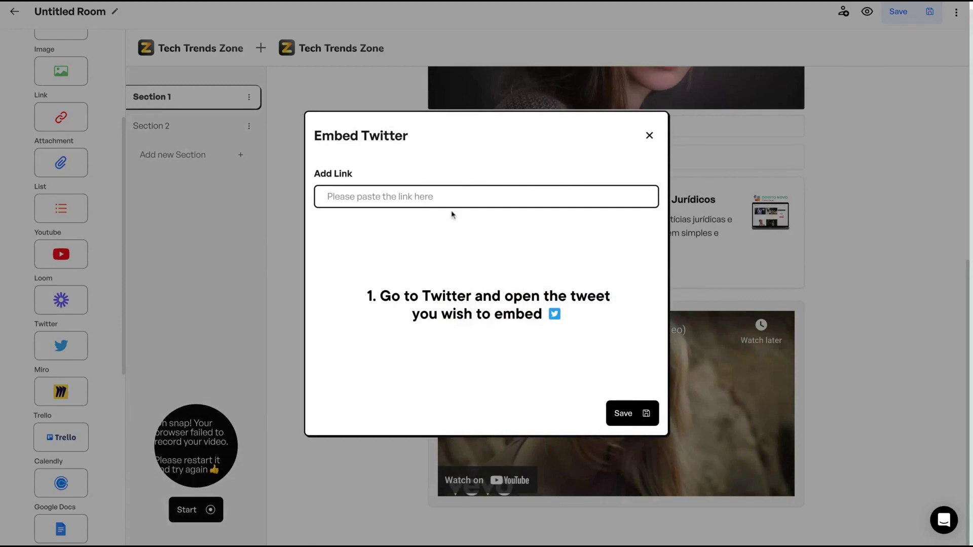
{"action": "key", "text": "ctrl+v"}
{"action": "left_click", "coordinate": [623, 423]}
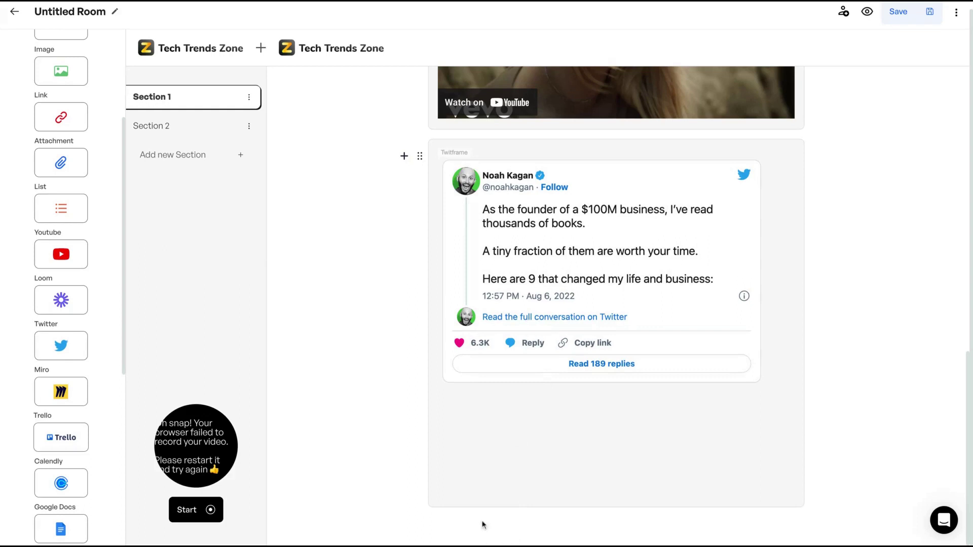
{"action": "scroll", "coordinate": [84, 364], "scroll_direction": "down", "scroll_amount": 3}
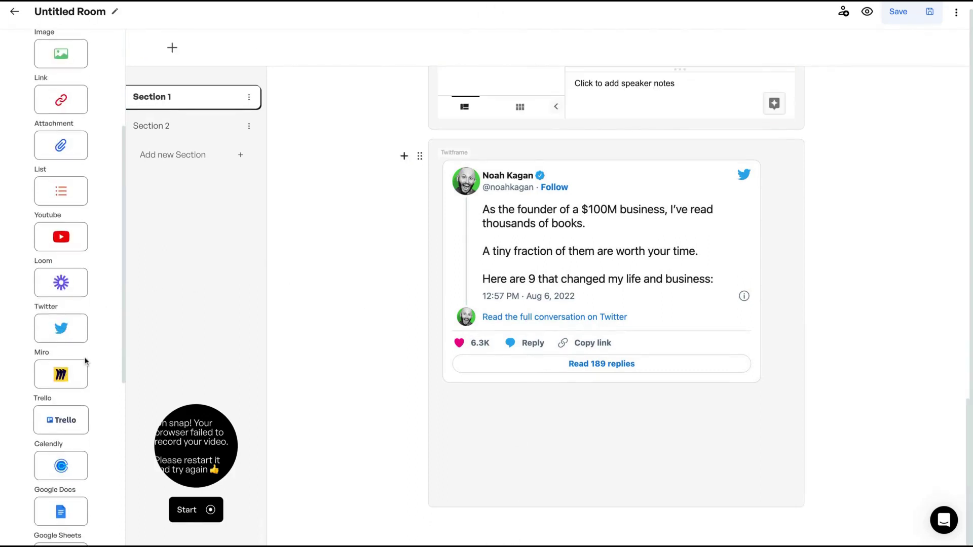
{"action": "scroll", "coordinate": [63, 371], "scroll_direction": "down", "scroll_amount": 1}
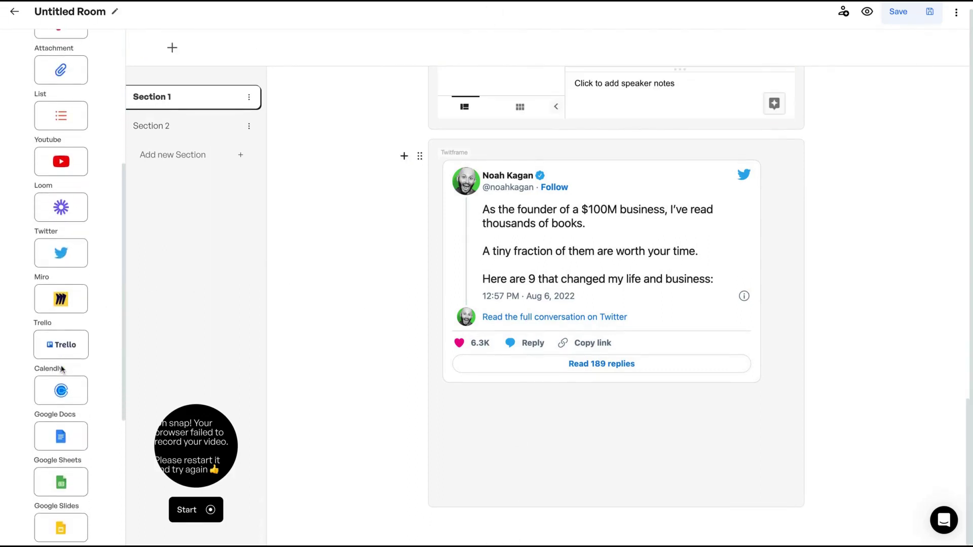
{"action": "scroll", "coordinate": [64, 351], "scroll_direction": "down", "scroll_amount": 2}
Place the Google Slides block, browse slides 2 and 1, and check the Slideshow options
{"action": "left_click_drag", "start_coordinate": [66, 350], "coordinate": [72, 340]}
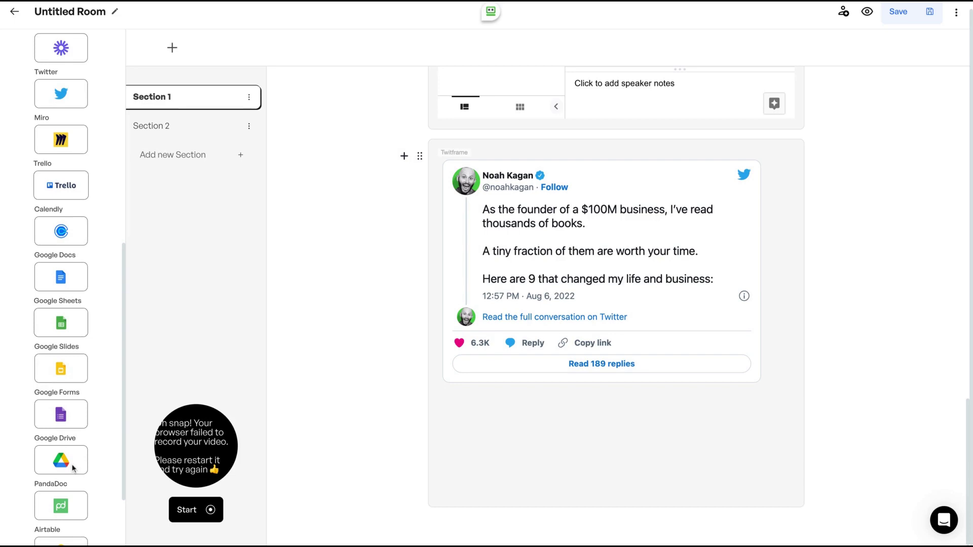
{"action": "scroll", "coordinate": [73, 469], "scroll_direction": "down", "scroll_amount": 1}
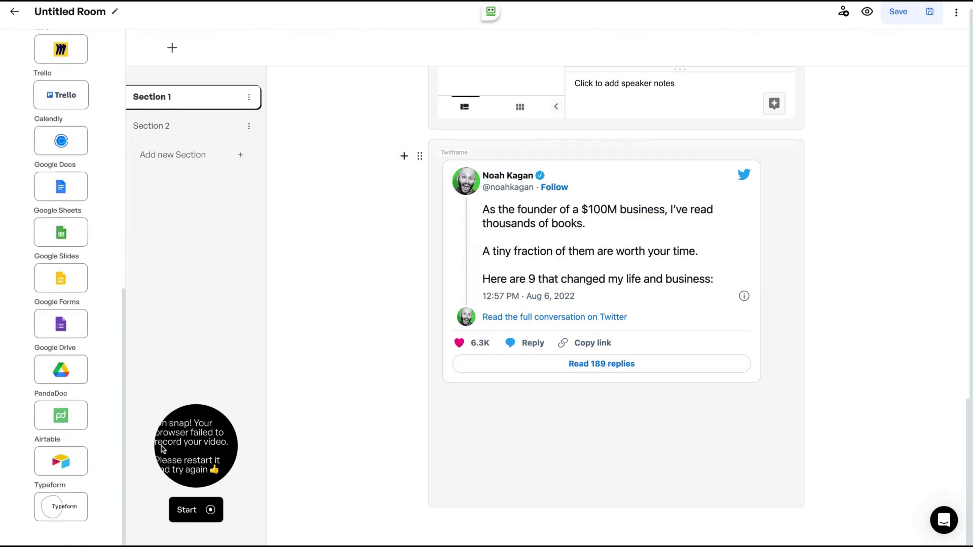
{"action": "scroll", "coordinate": [521, 376], "scroll_direction": "up", "scroll_amount": 1}
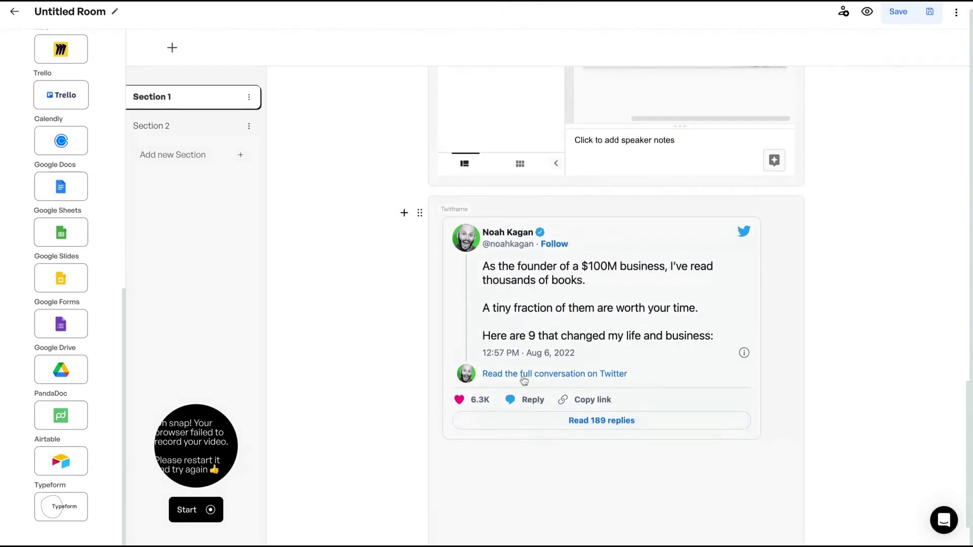
{"action": "scroll", "coordinate": [523, 380], "scroll_direction": "up", "scroll_amount": 3}
{"action": "scroll", "coordinate": [522, 380], "scroll_direction": "up", "scroll_amount": 2}
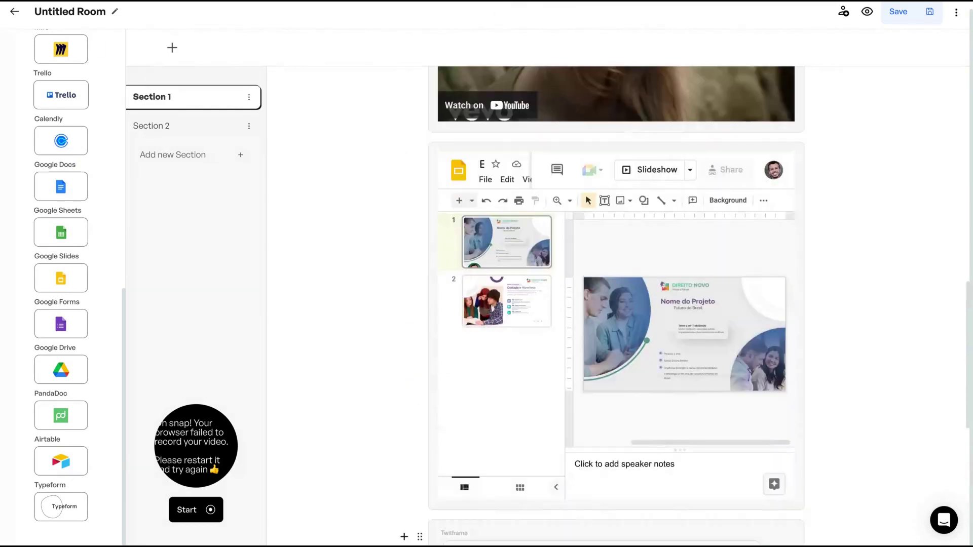
{"action": "left_click", "coordinate": [509, 292]}
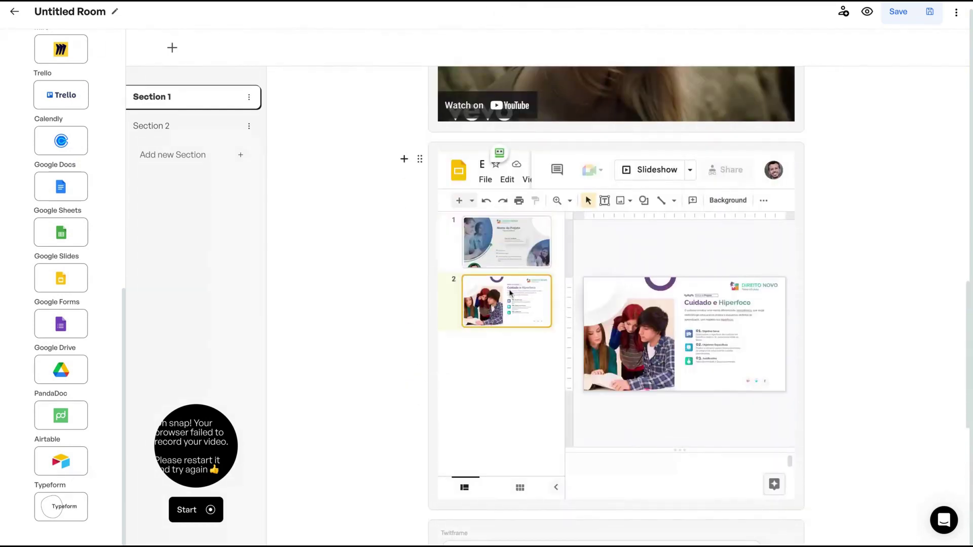
{"action": "left_click", "coordinate": [517, 256]}
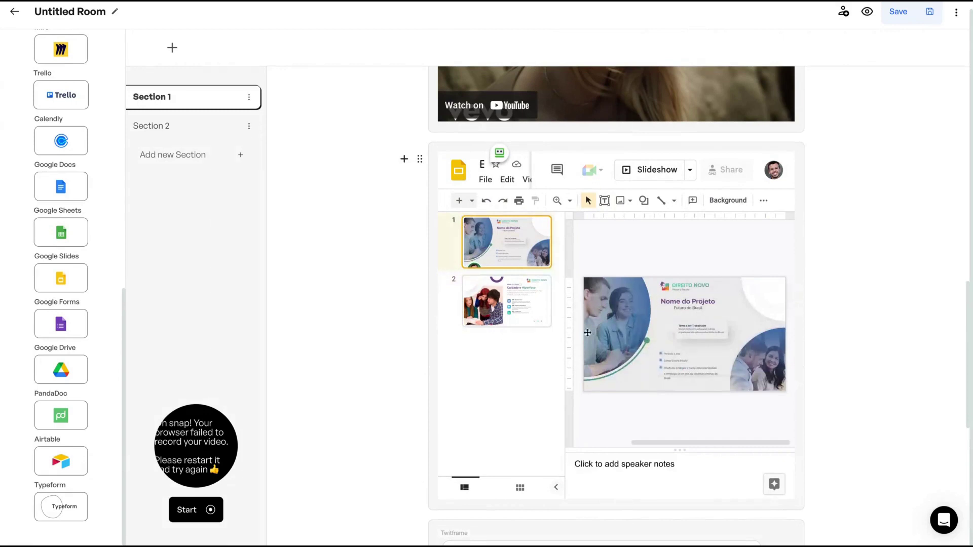
{"action": "left_click", "coordinate": [688, 174]}
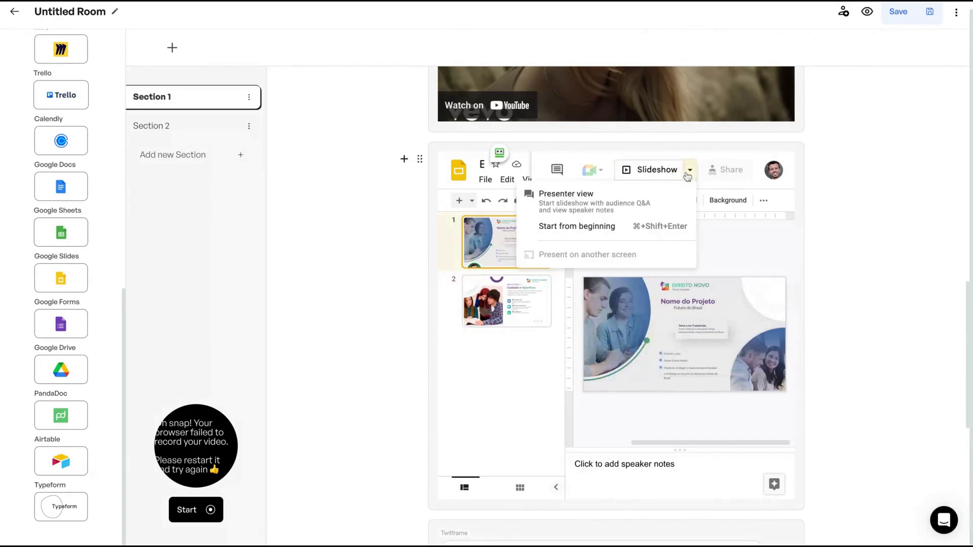
{"action": "left_click", "coordinate": [608, 225]}
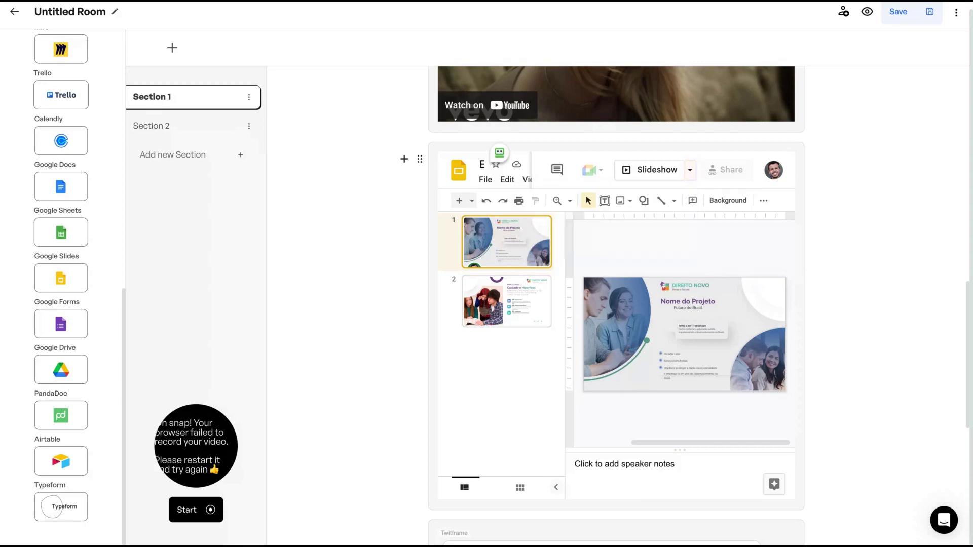
Review the Share dialog's Full Name and Email fields, then close it inviting no members
{"action": "left_click", "coordinate": [843, 12]}
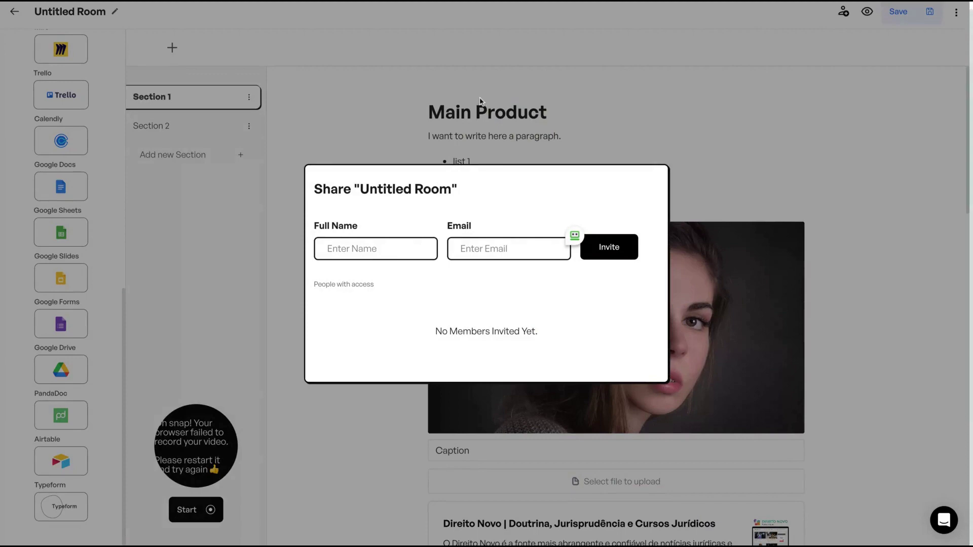
{"action": "left_click", "coordinate": [339, 243]}
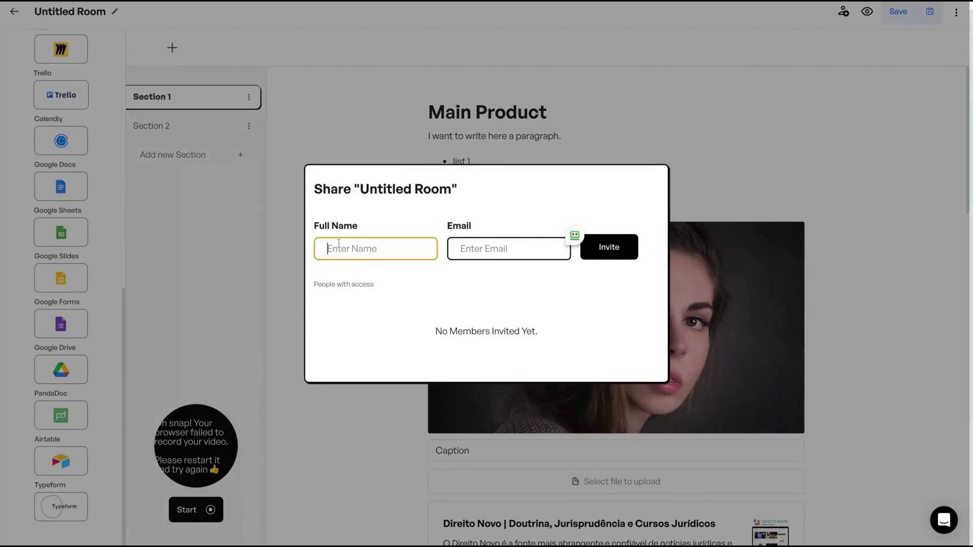
{"action": "left_click", "coordinate": [507, 251]}
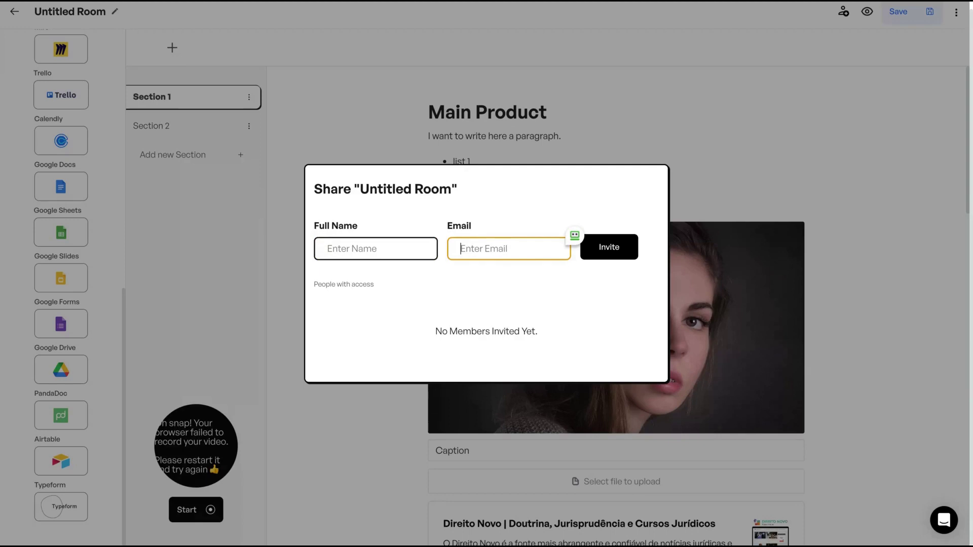
{"action": "left_click", "coordinate": [715, 114]}
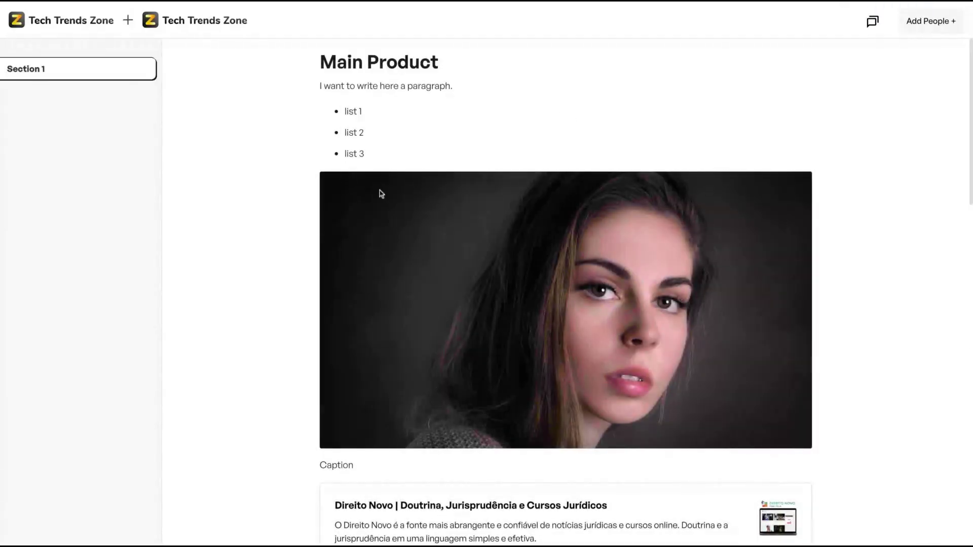
{"action": "scroll", "coordinate": [384, 302], "scroll_direction": "down", "scroll_amount": 1}
{"action": "scroll", "coordinate": [384, 300], "scroll_direction": "down", "scroll_amount": 3}
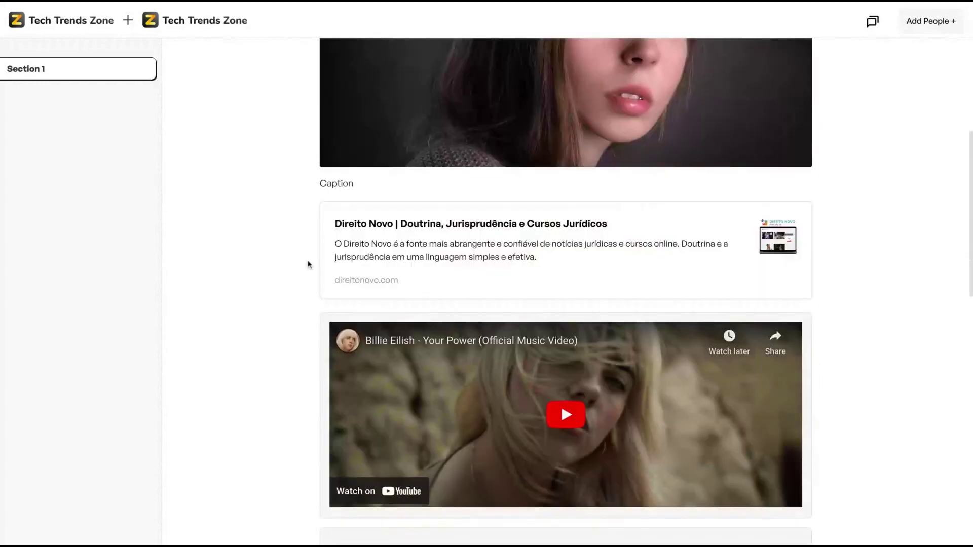
{"action": "scroll", "coordinate": [302, 278], "scroll_direction": "down", "scroll_amount": 5}
{"action": "left_click", "coordinate": [395, 304]}
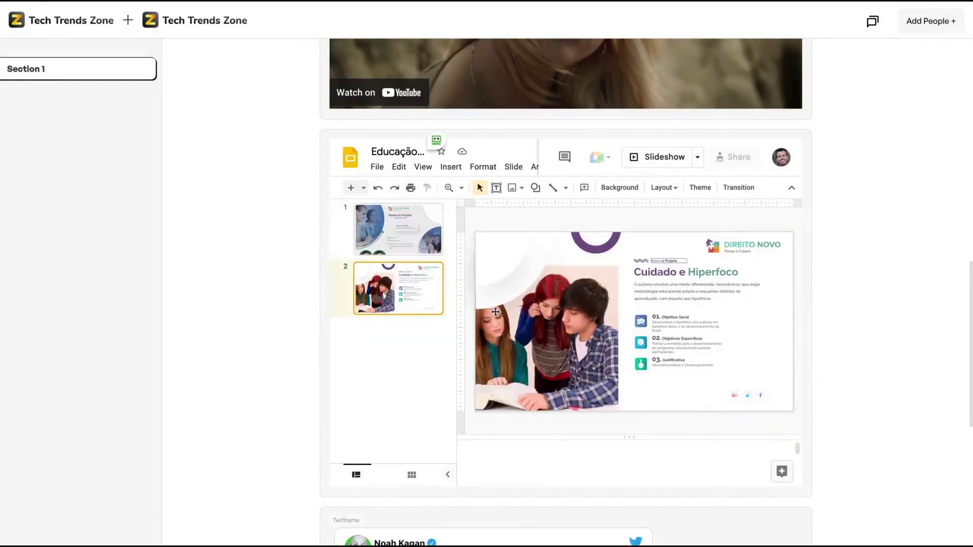
{"action": "scroll", "coordinate": [570, 396], "scroll_direction": "up", "scroll_amount": 5}
{"action": "left_click", "coordinate": [568, 397]}
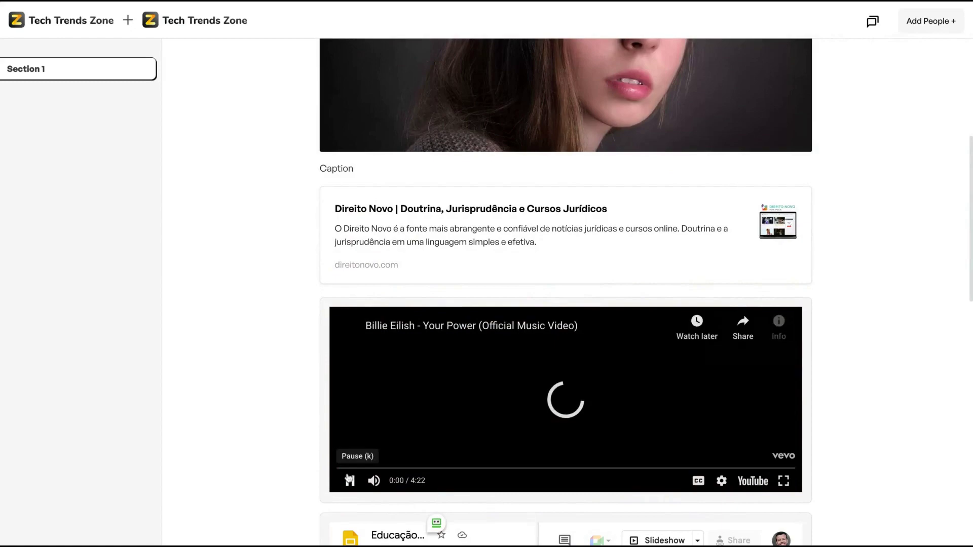
{"action": "scroll", "coordinate": [540, 212], "scroll_direction": "up", "scroll_amount": 4}
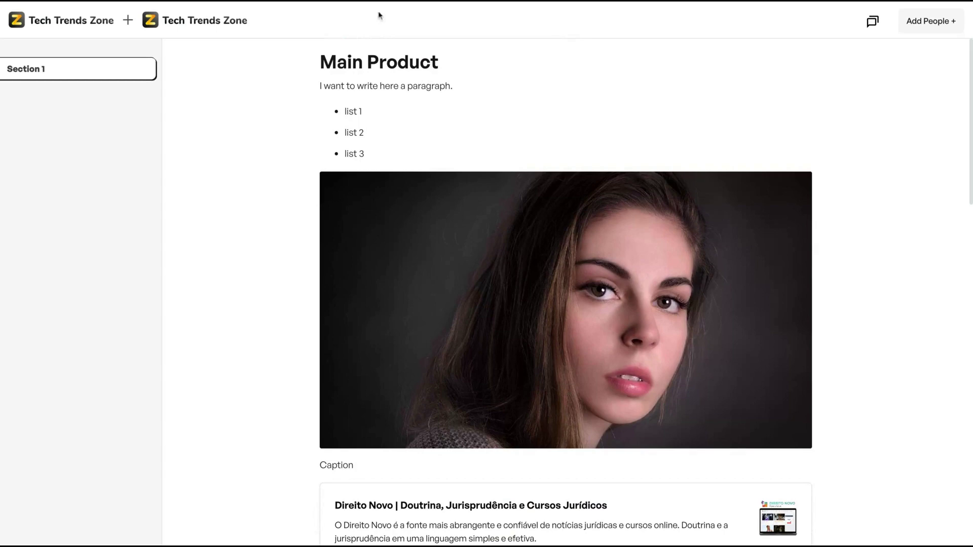
{"action": "left_click", "coordinate": [873, 29]}
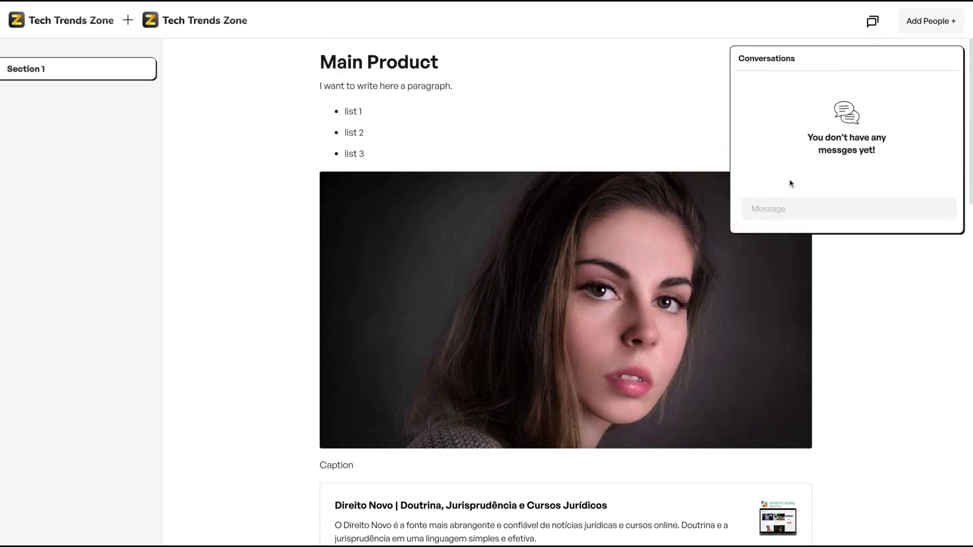
{"action": "left_click", "coordinate": [775, 204]}
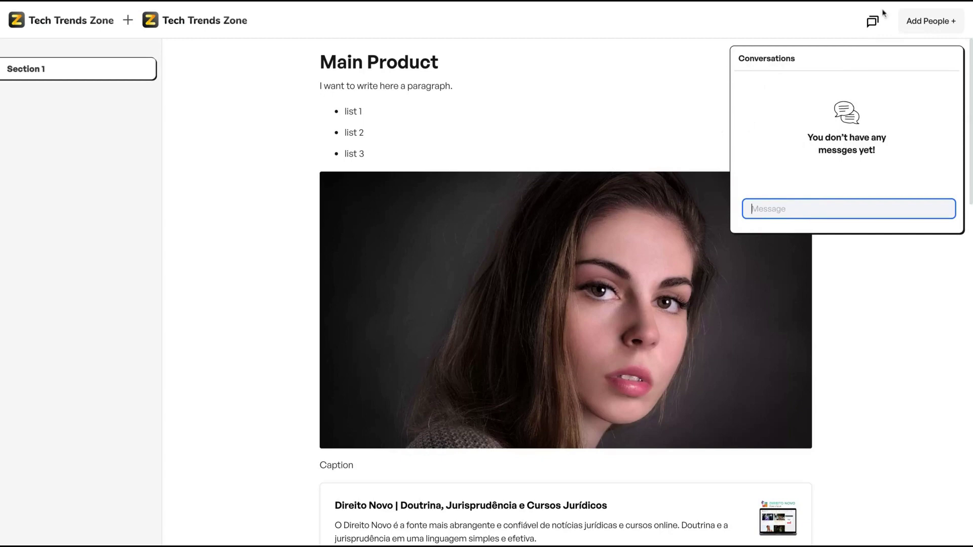
{"action": "left_click", "coordinate": [817, 16]}
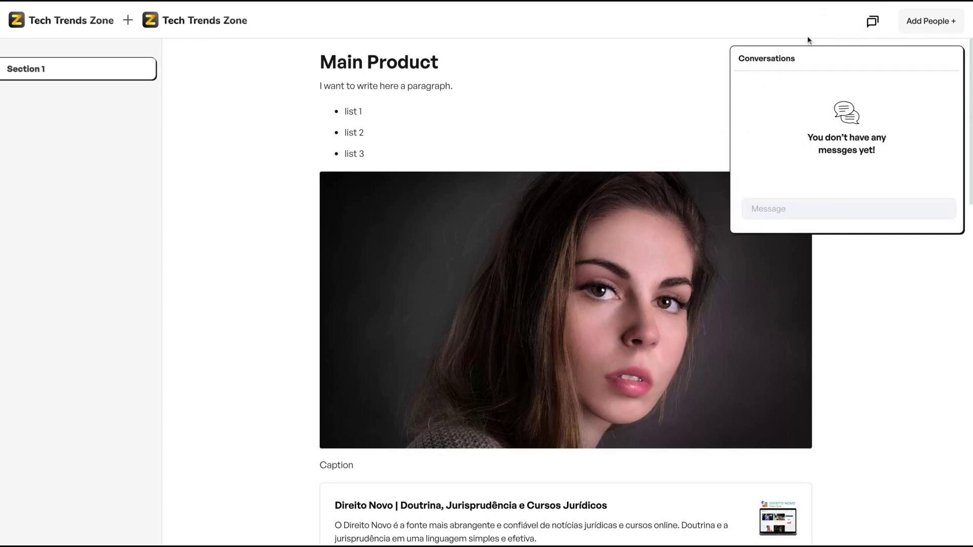
{"action": "left_click", "coordinate": [926, 23]}
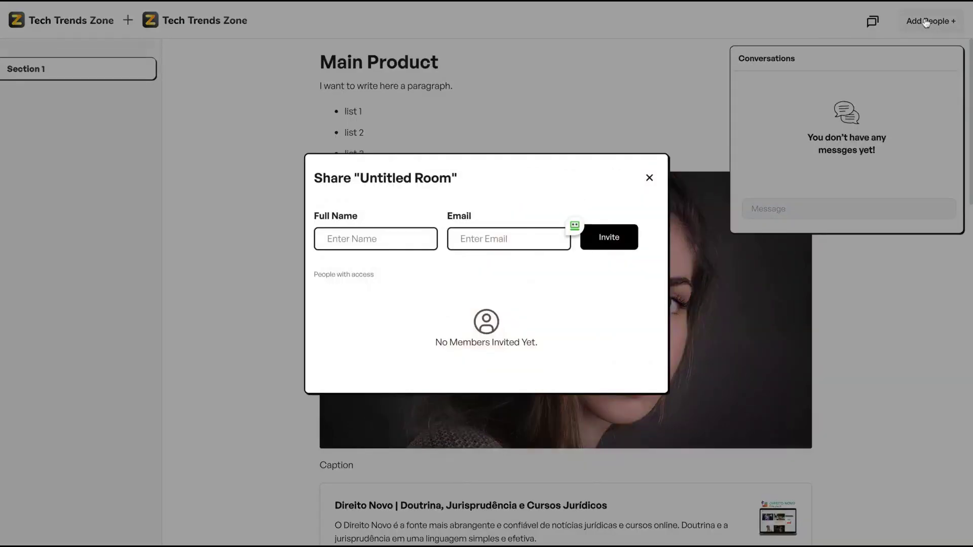
{"action": "left_click", "coordinate": [650, 179]}
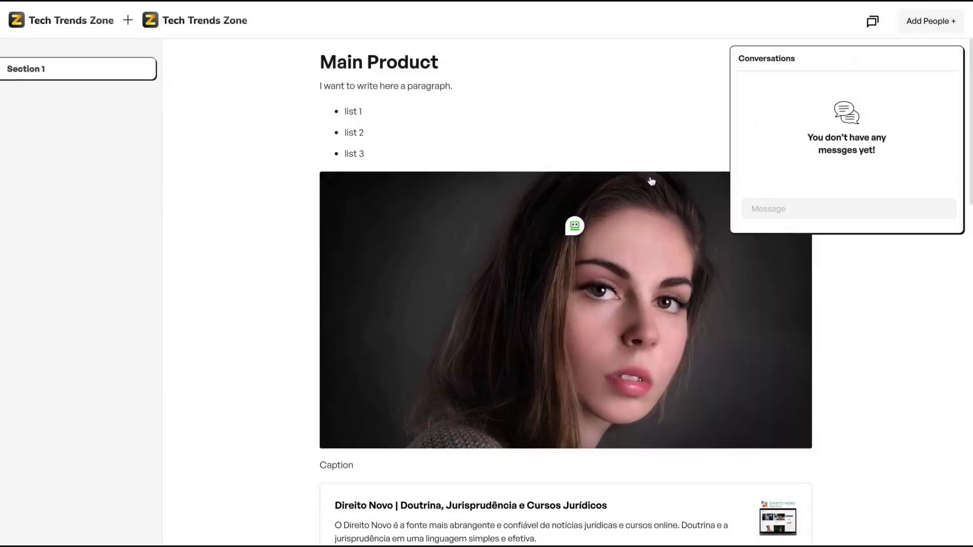
{"action": "left_click", "coordinate": [875, 26]}
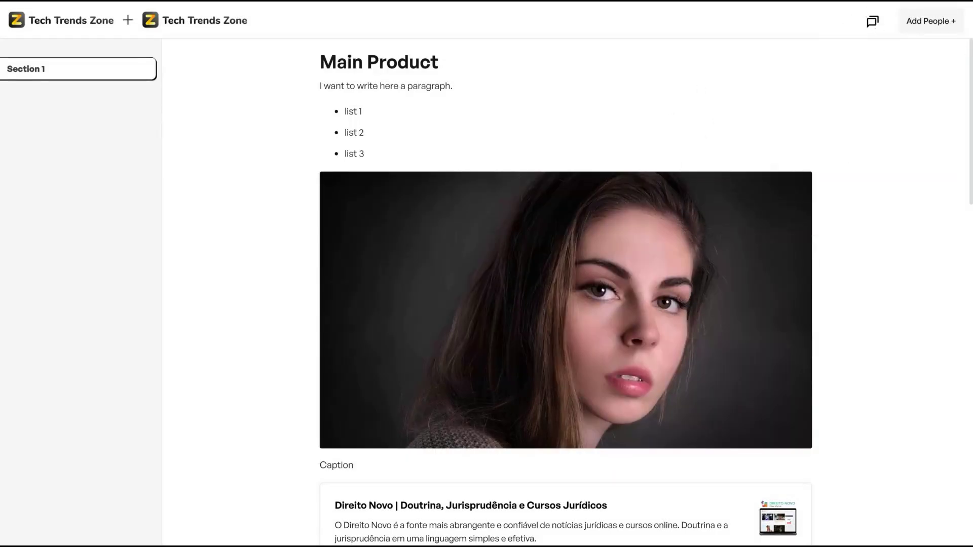